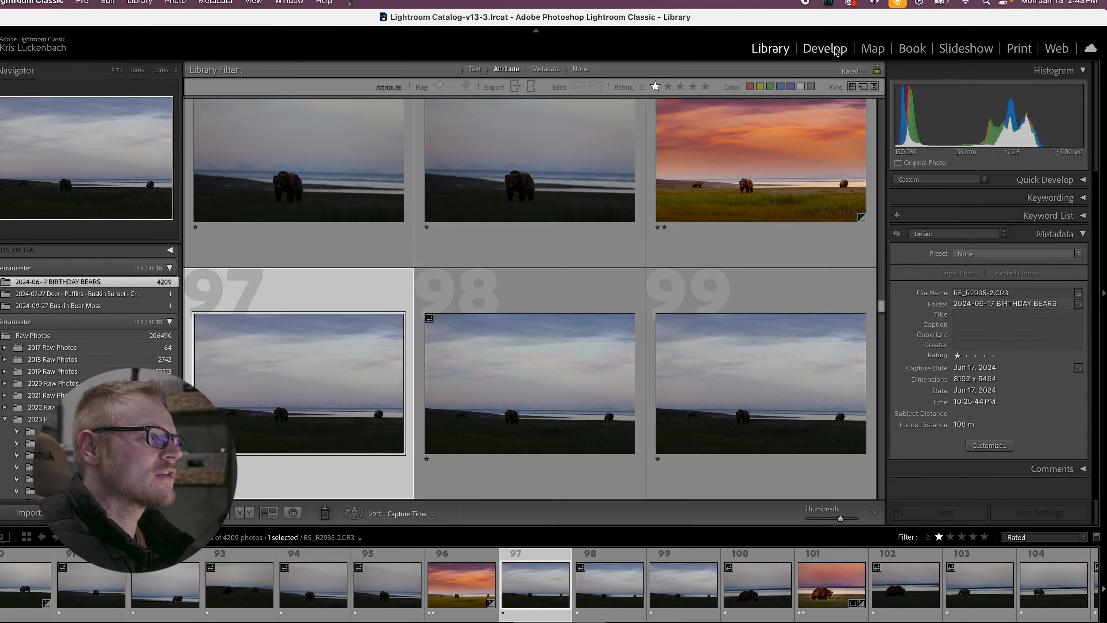
# Open the selected three-bear photo for developing and warm its white balance temperature to 7,398.
pyautogui.press('d')
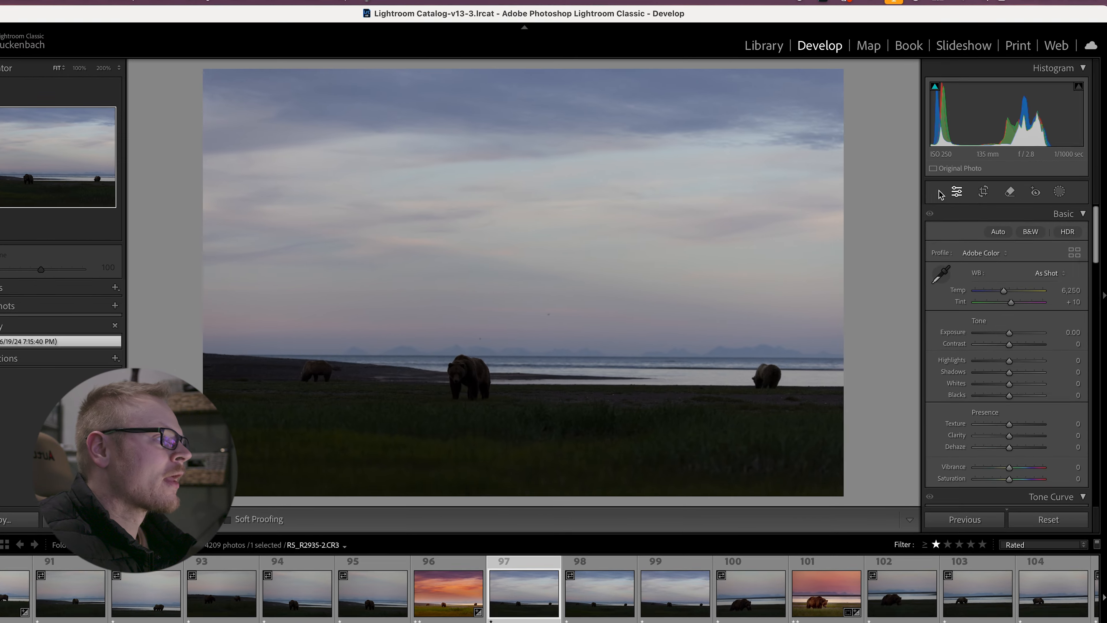
pyautogui.moveTo(1003, 292); pyautogui.dragTo(1008, 298)
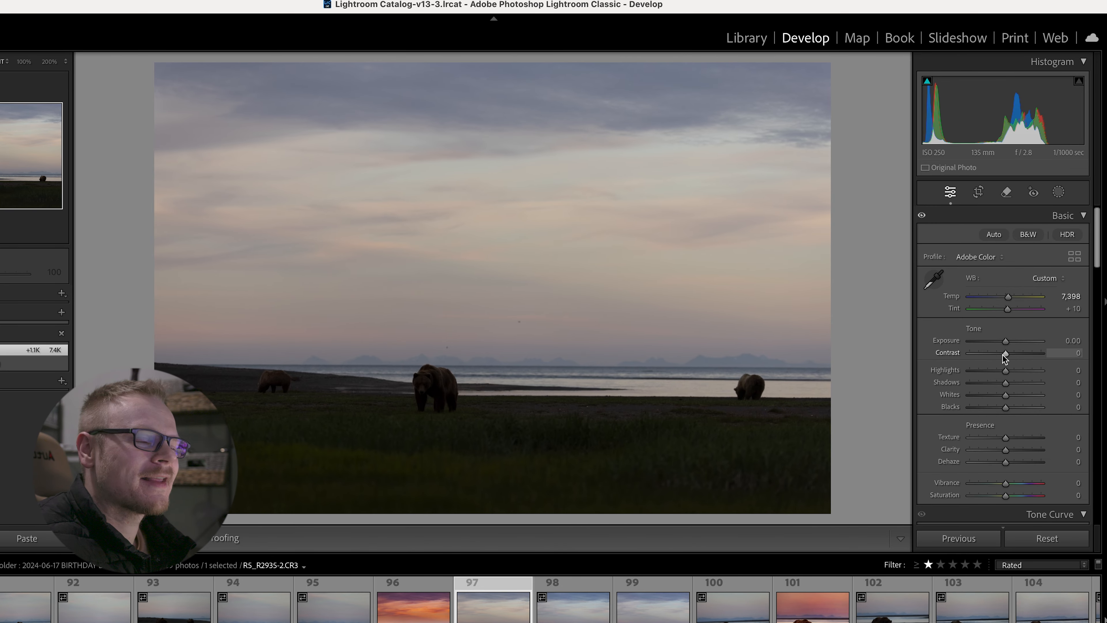
# Try raising the photo's contrast to +89, and reset it to the default.
pyautogui.moveTo(1003, 355); pyautogui.dragTo(1032, 356)
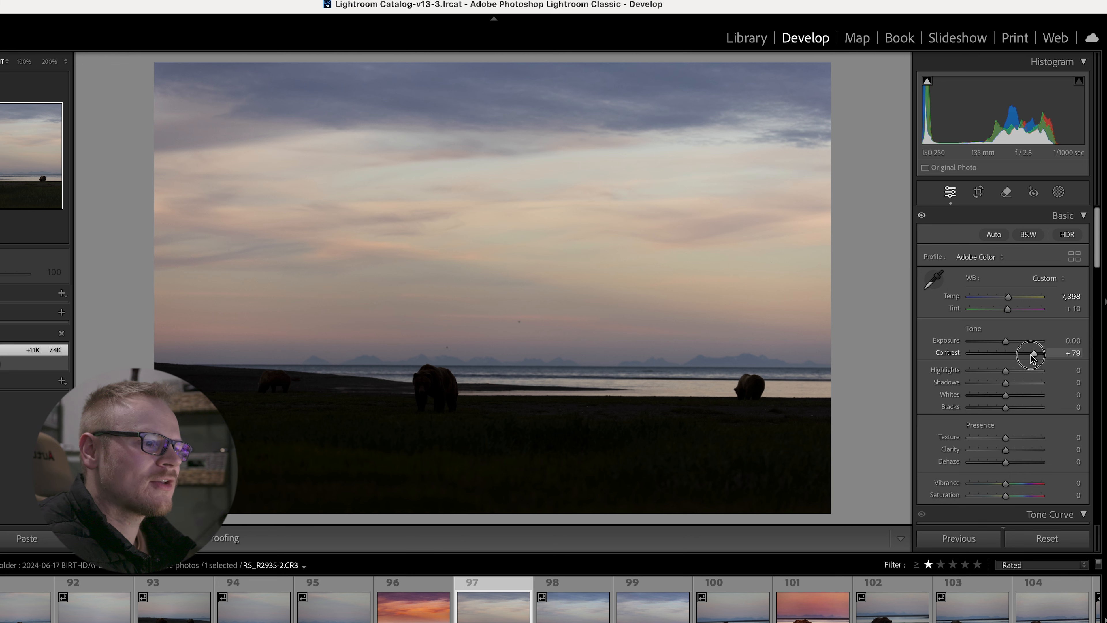
pyautogui.moveTo(1031, 355); pyautogui.dragTo(1035, 356)
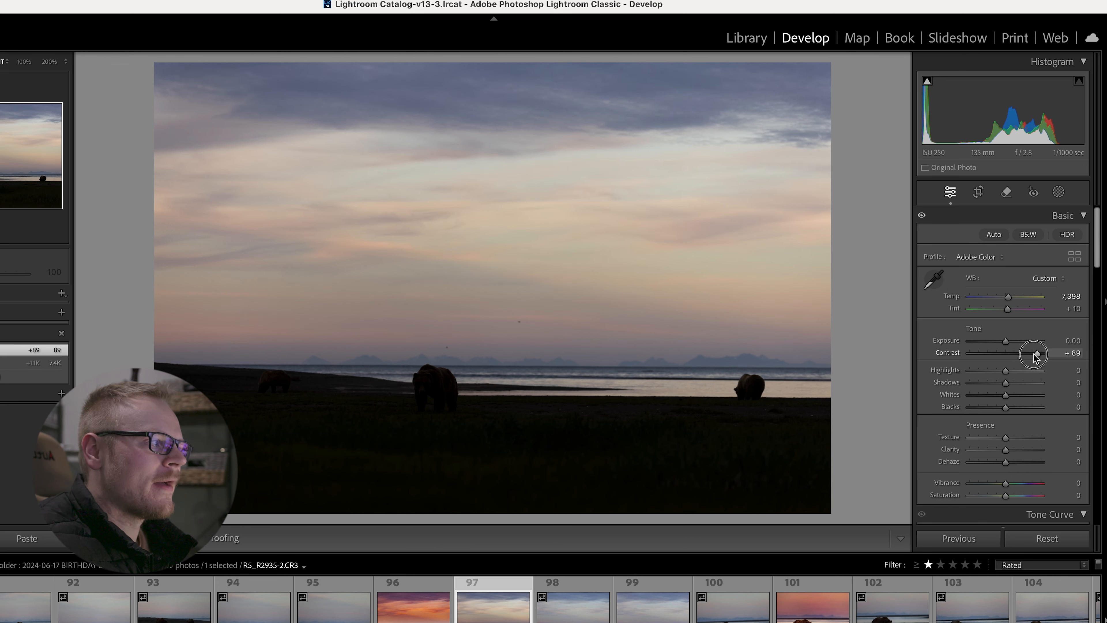
pyautogui.doubleClick(1006, 357)
# Lower the photo's overall contrast to −98 and raise its exposure to +1.30.
pyautogui.moveTo(1006, 357); pyautogui.dragTo(970, 355)
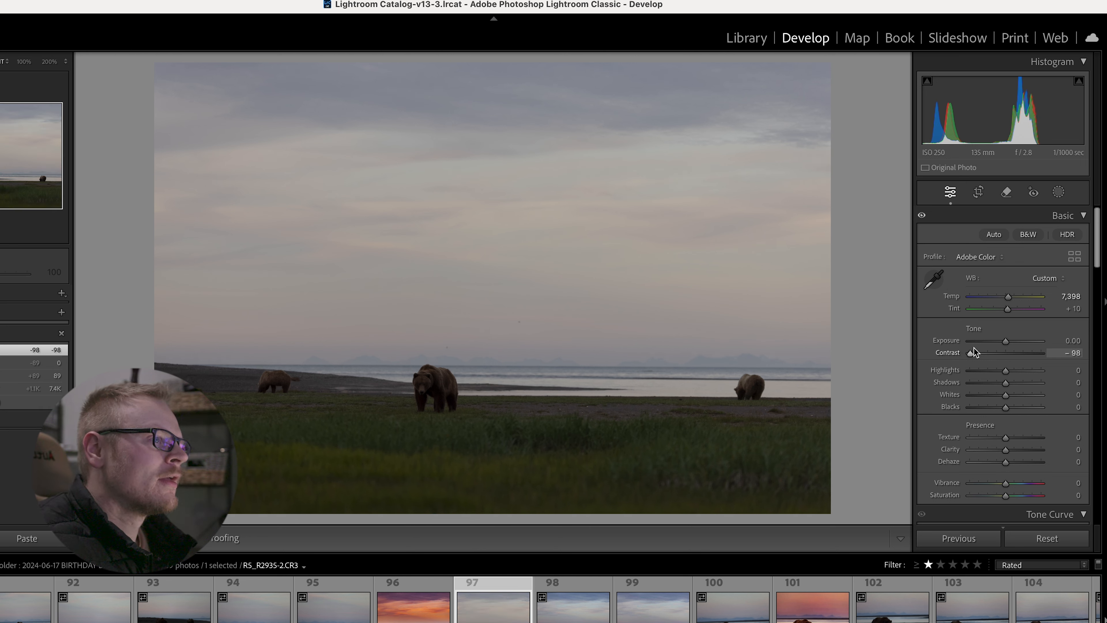
pyautogui.moveTo(1005, 343); pyautogui.dragTo(1015, 344)
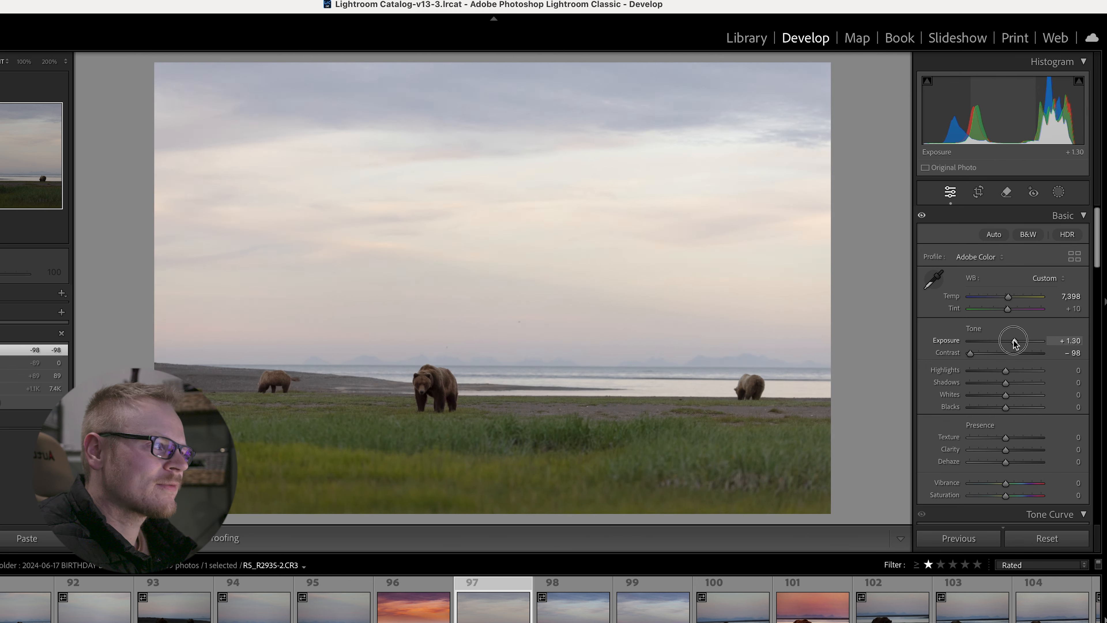
pyautogui.moveTo(1015, 344); pyautogui.dragTo(1014, 344)
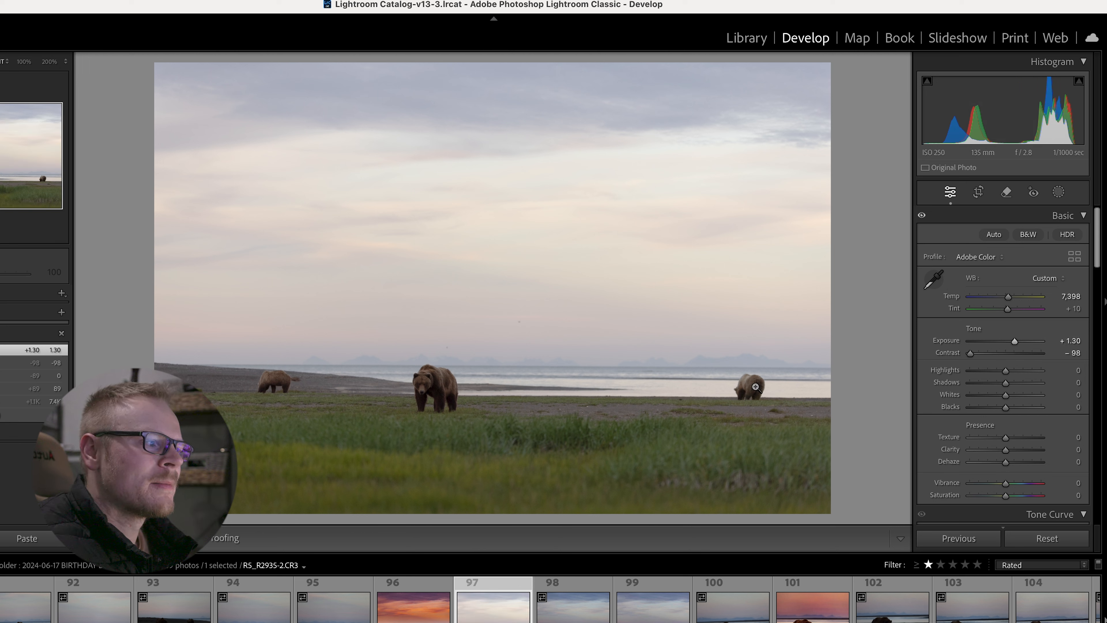
# Compare the edited photo with its original version, examining the brightness of the bears and the foreground.
pyautogui.press('\\')
pyautogui.press('\\')
pyautogui.press('\\')
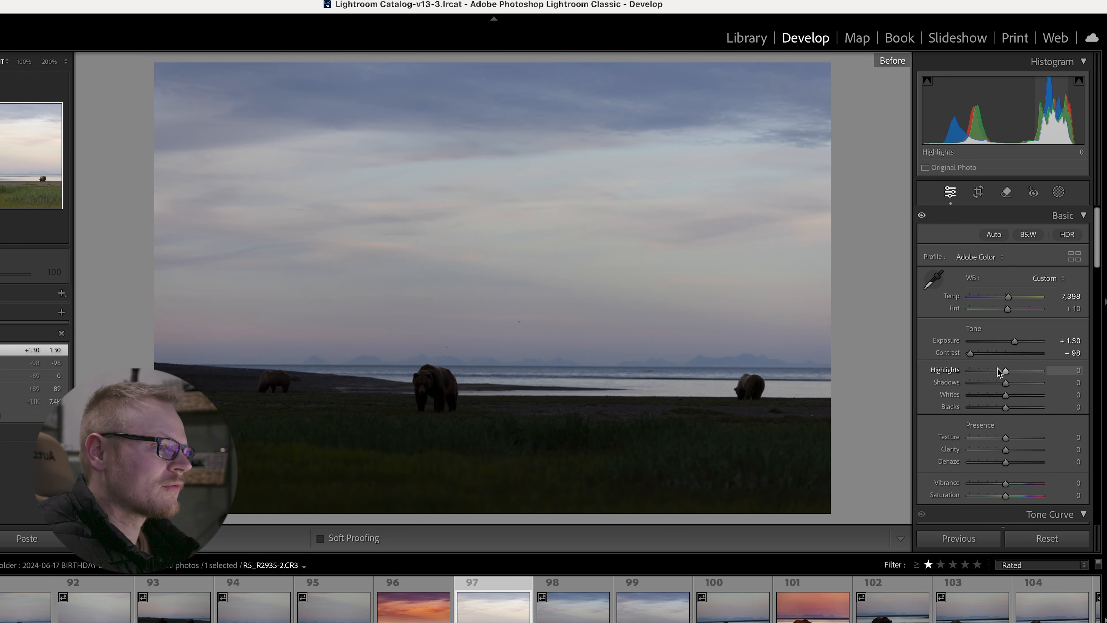
pyautogui.press('\\')
pyautogui.press('\\')
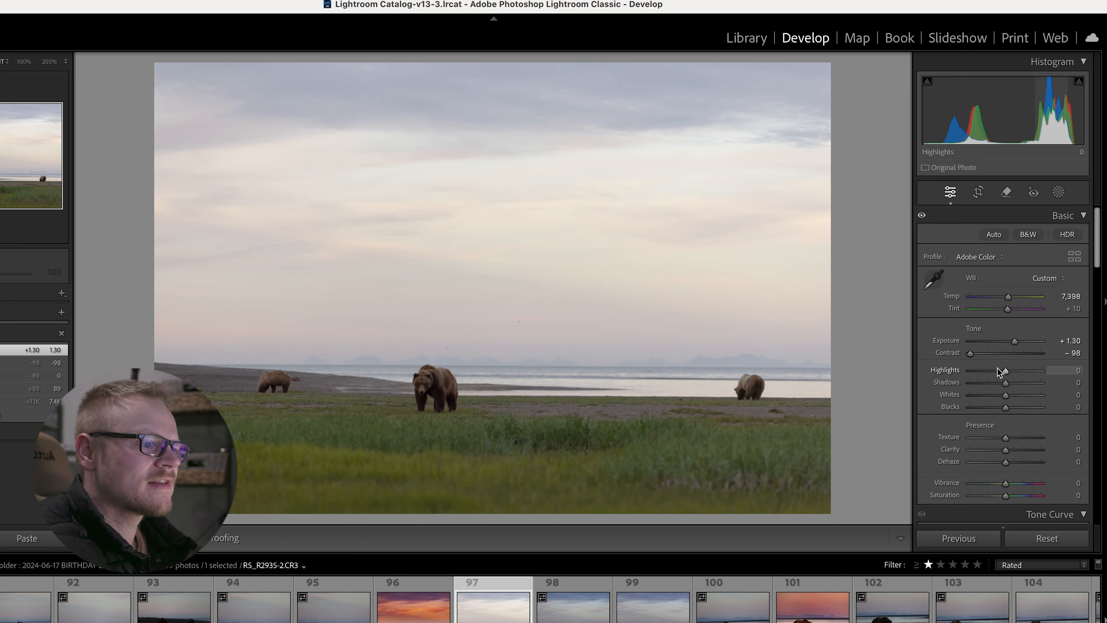
pyautogui.press('\\')
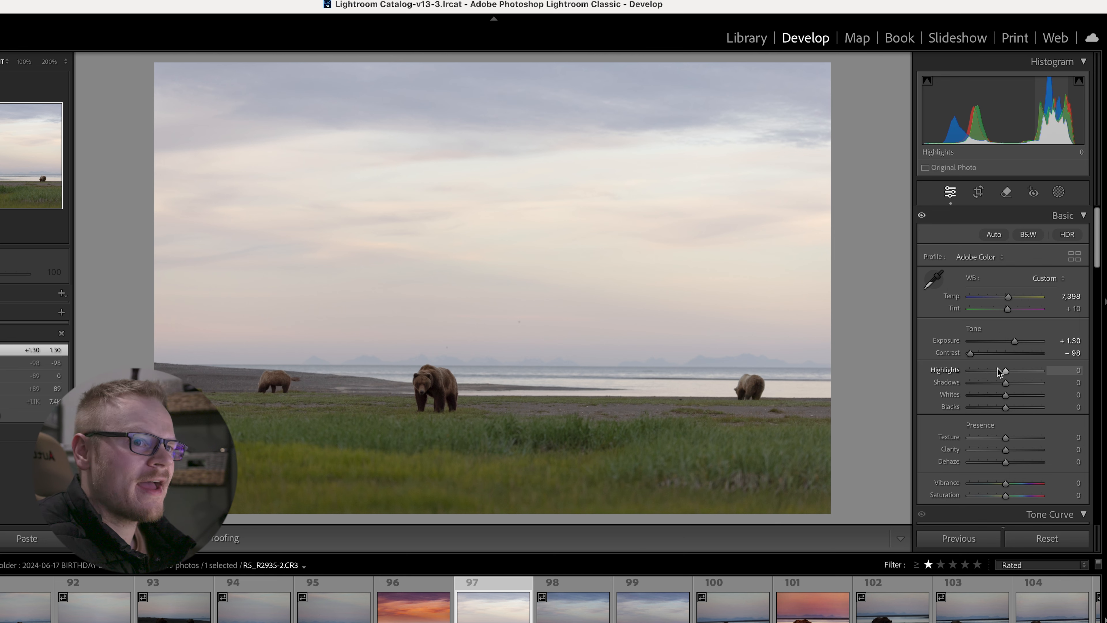
pyautogui.press('\\')
pyautogui.press('\\')
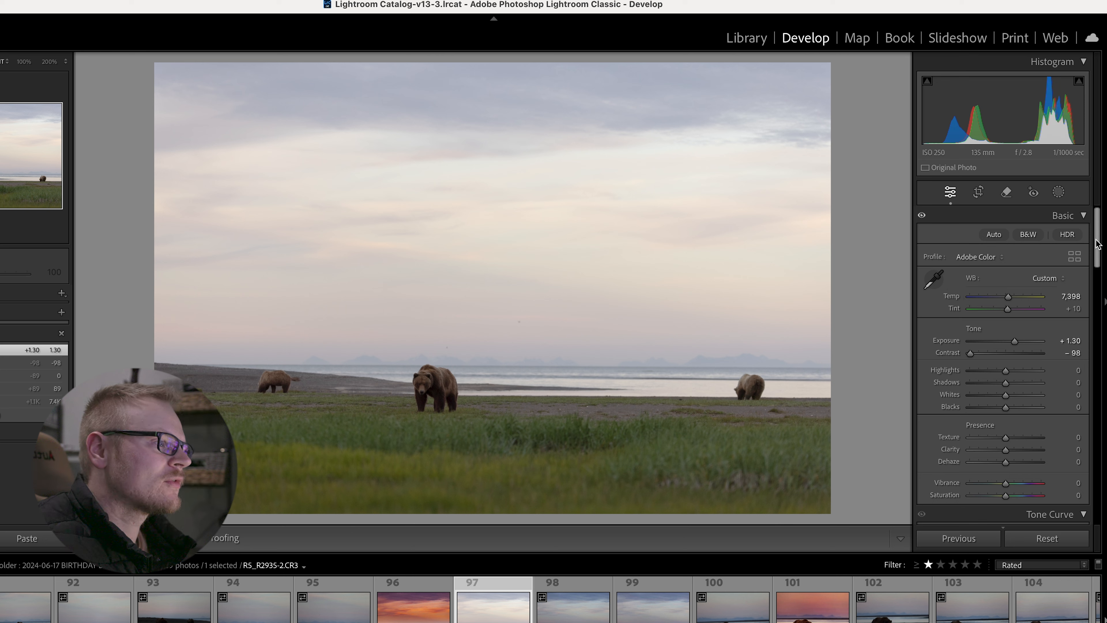
# Raise the photo's saturation to +50 and lower its contrast to −100.
pyautogui.scroll(-5, 1095, 252)
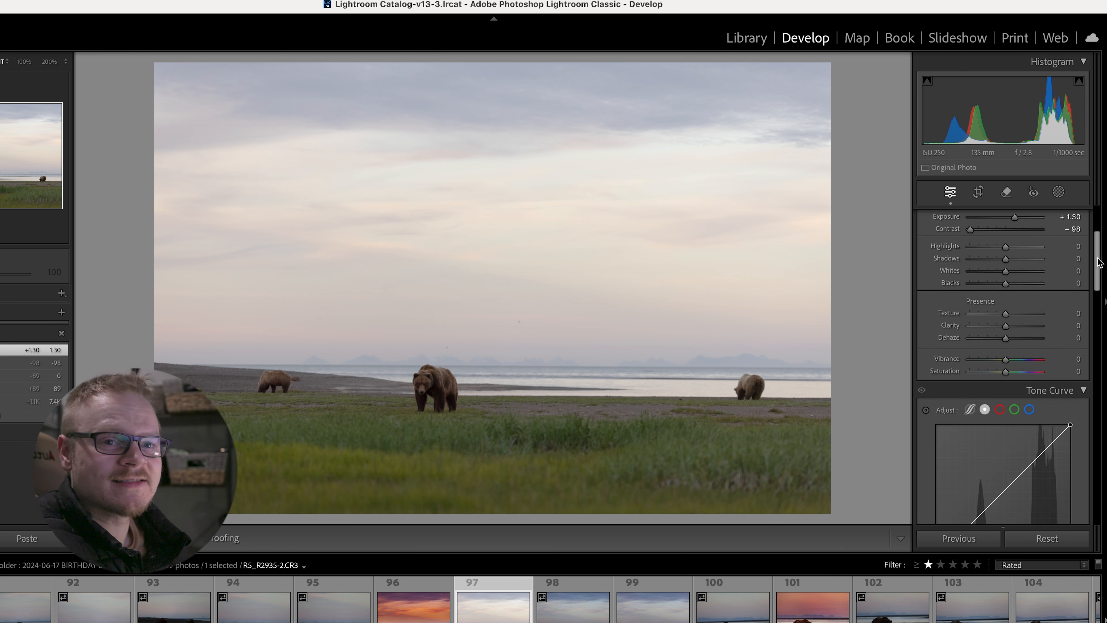
pyautogui.moveTo(1005, 371); pyautogui.dragTo(1023, 378)
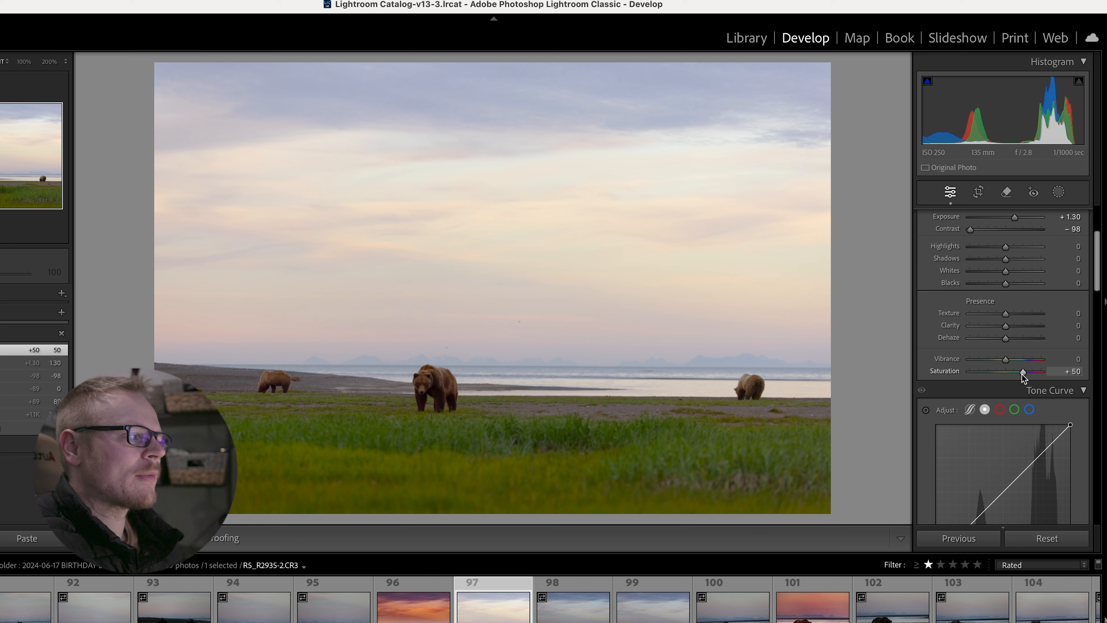
pyautogui.moveTo(970, 229)
pyautogui.mouseDown()
pyautogui.moveTo(1063, 238)
pyautogui.moveTo(973, 232)
pyautogui.mouseUp()
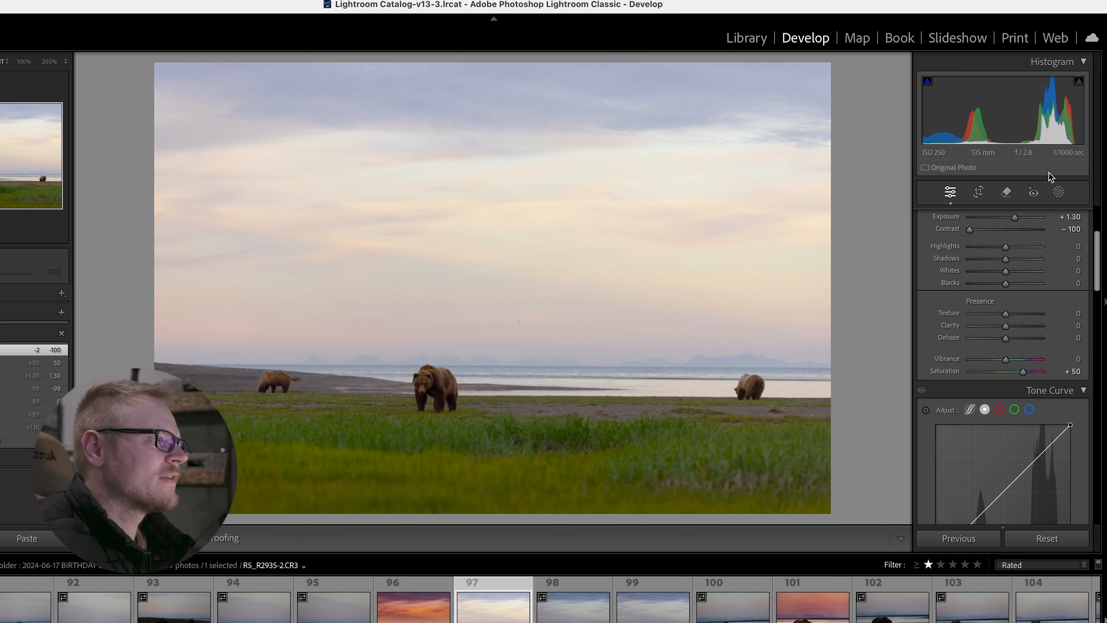
# Add a linear gradient mask fading from the upper sky down to the bears, and reset its temperature to 0.
pyautogui.click(1059, 193)
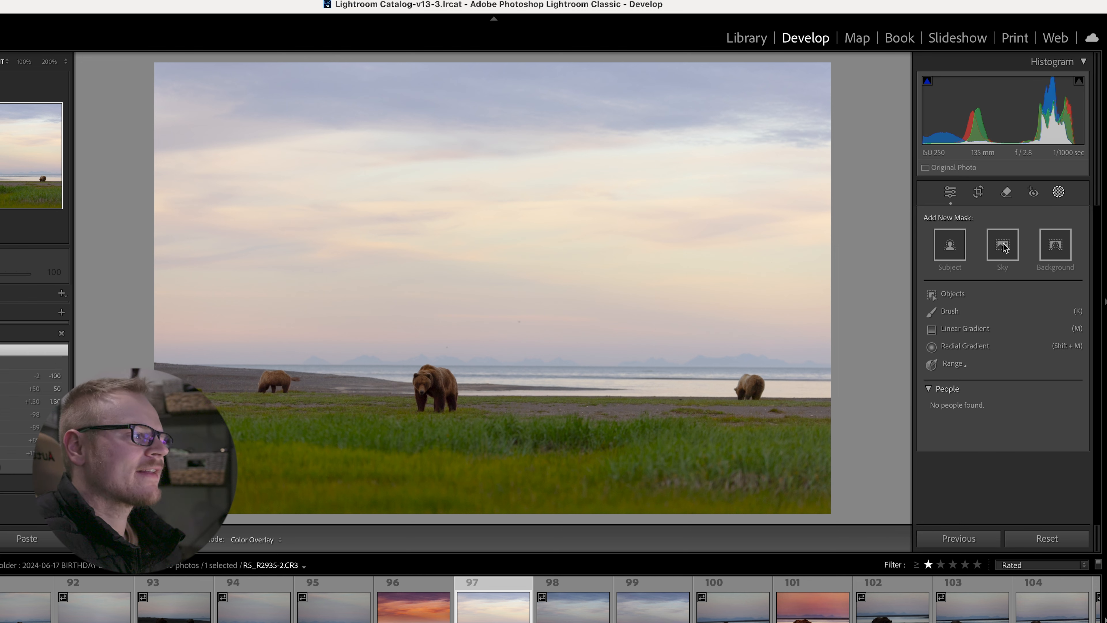
pyautogui.click(975, 330)
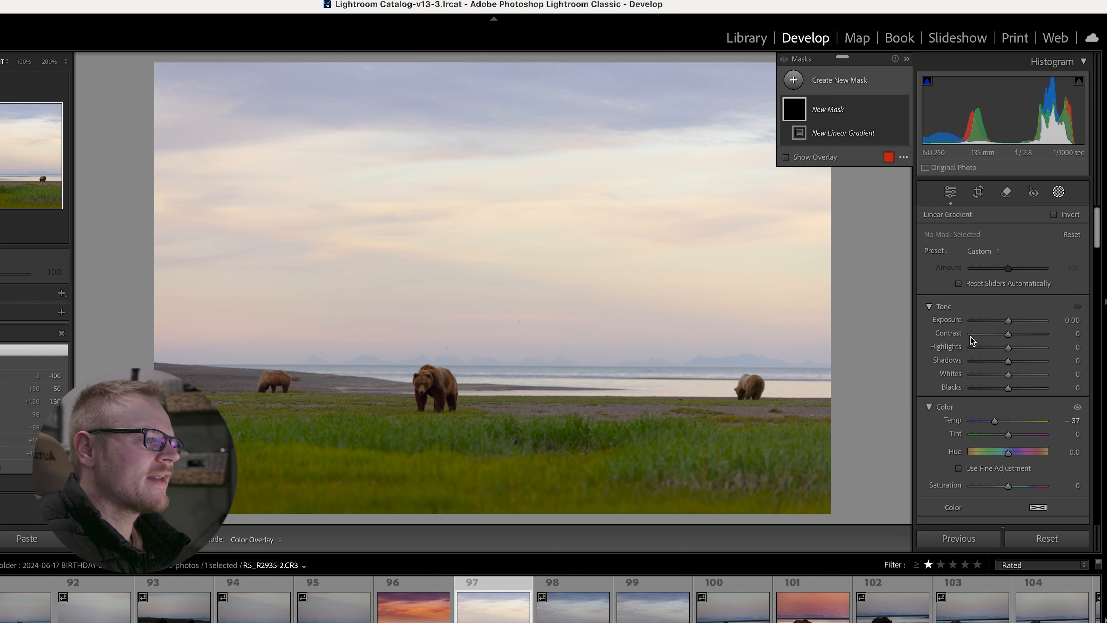
pyautogui.moveTo(522, 183)
pyautogui.mouseDown()
pyautogui.moveTo(532, 396)
pyautogui.moveTo(519, 406)
pyautogui.mouseUp()
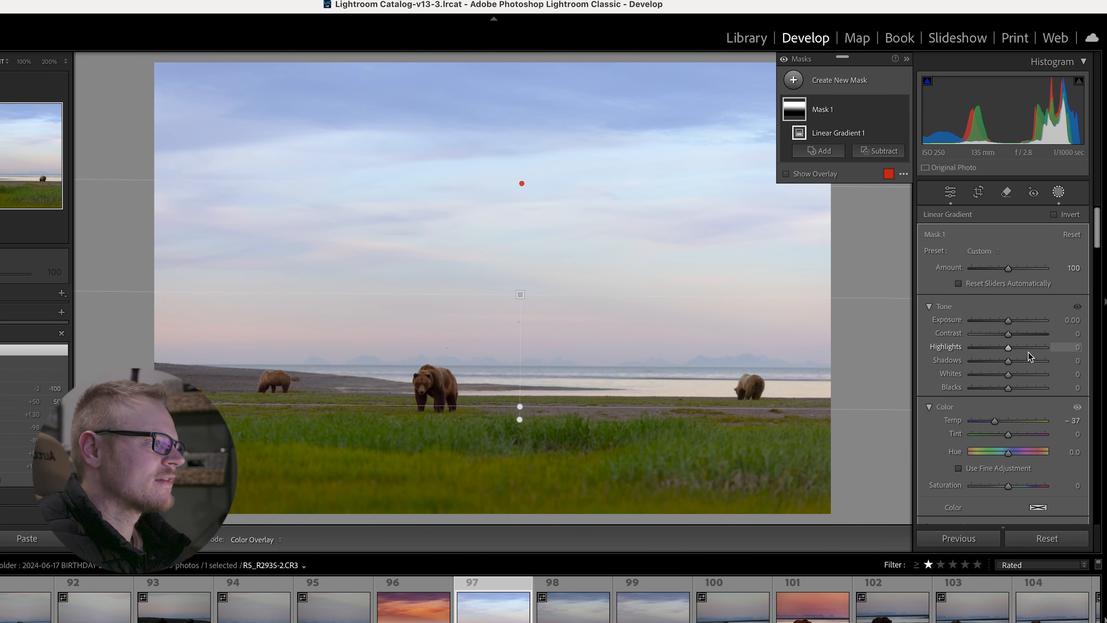
pyautogui.scroll(-2, 1009, 352)
pyautogui.doubleClick(995, 365)
pyautogui.press('o')
pyautogui.moveTo(519, 295); pyautogui.dragTo(520, 298)
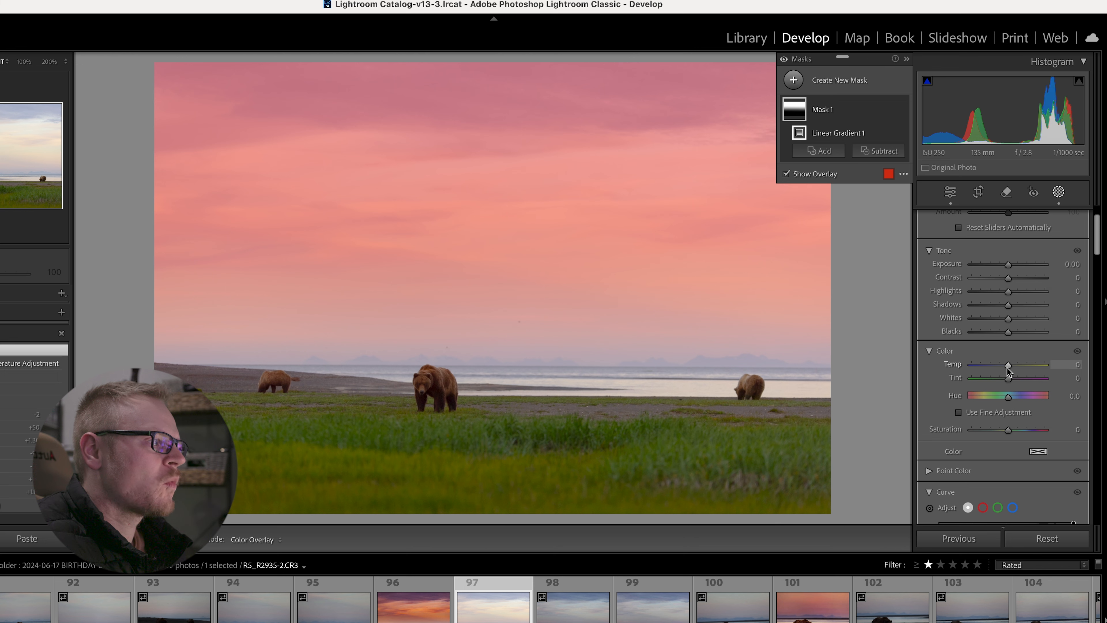
# Set the sky mask's temperature to 24, tint to 39, exposure to −0.47, contrast to 100 and highlights to −100, and compare with the original.
pyautogui.moveTo(1009, 368); pyautogui.dragTo(1018, 364)
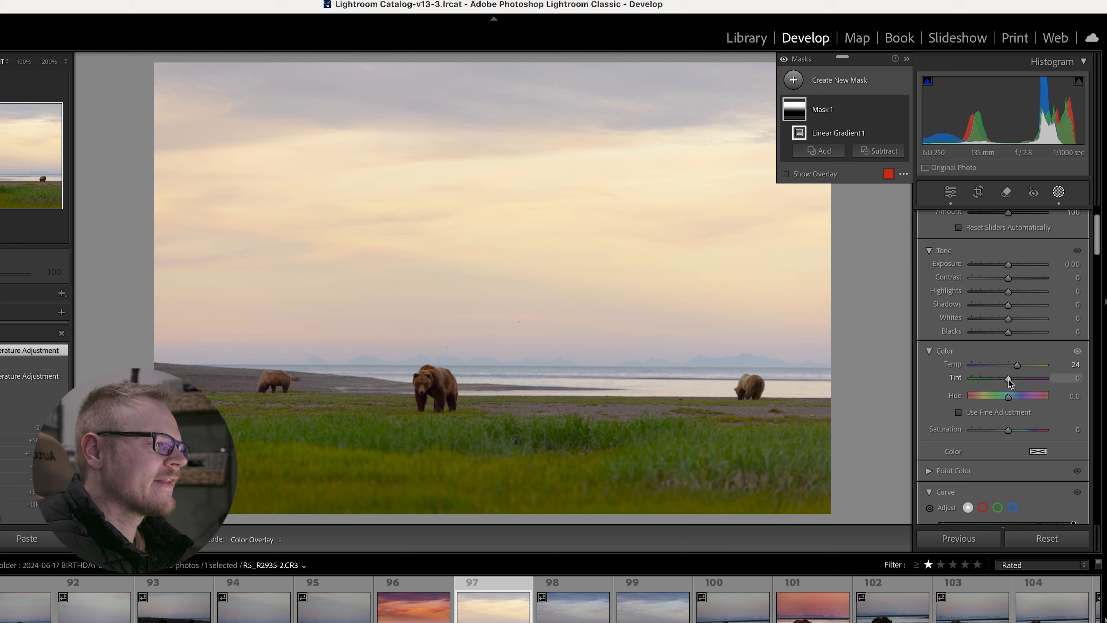
pyautogui.moveTo(1009, 378); pyautogui.dragTo(1023, 381)
pyautogui.moveTo(1008, 291); pyautogui.dragTo(1091, 291)
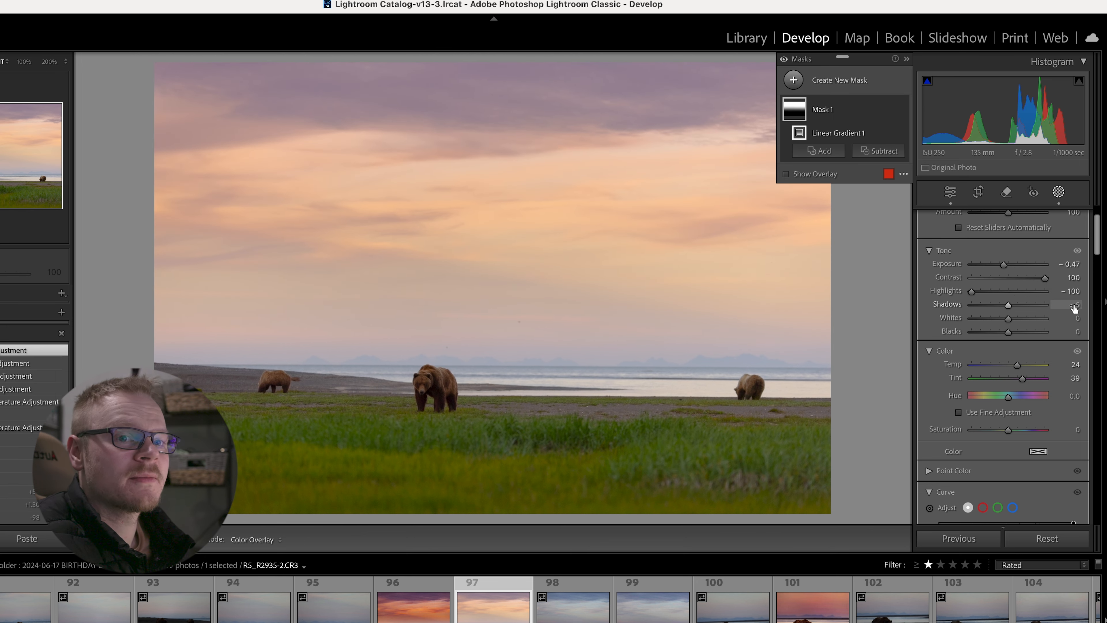
pyautogui.press('\\')
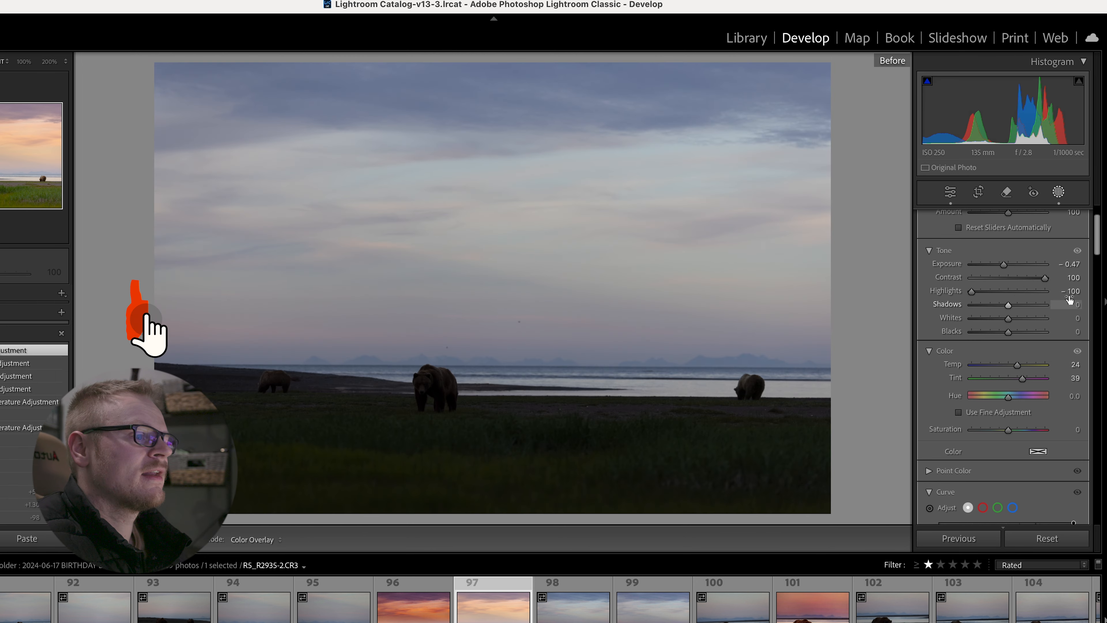
pyautogui.press('\\')
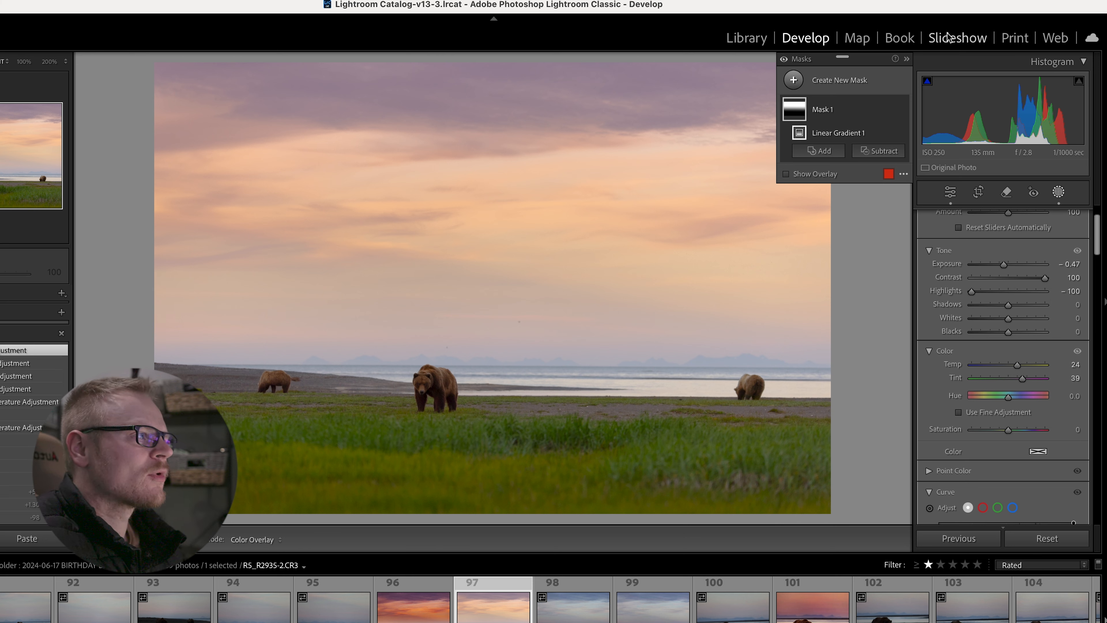
# Add a linear gradient mask rising from the photo's lower edge over the grass, with temperature 0 and exposure −0.73, and check its effect.
pyautogui.click(846, 83)
pyautogui.click(857, 213)
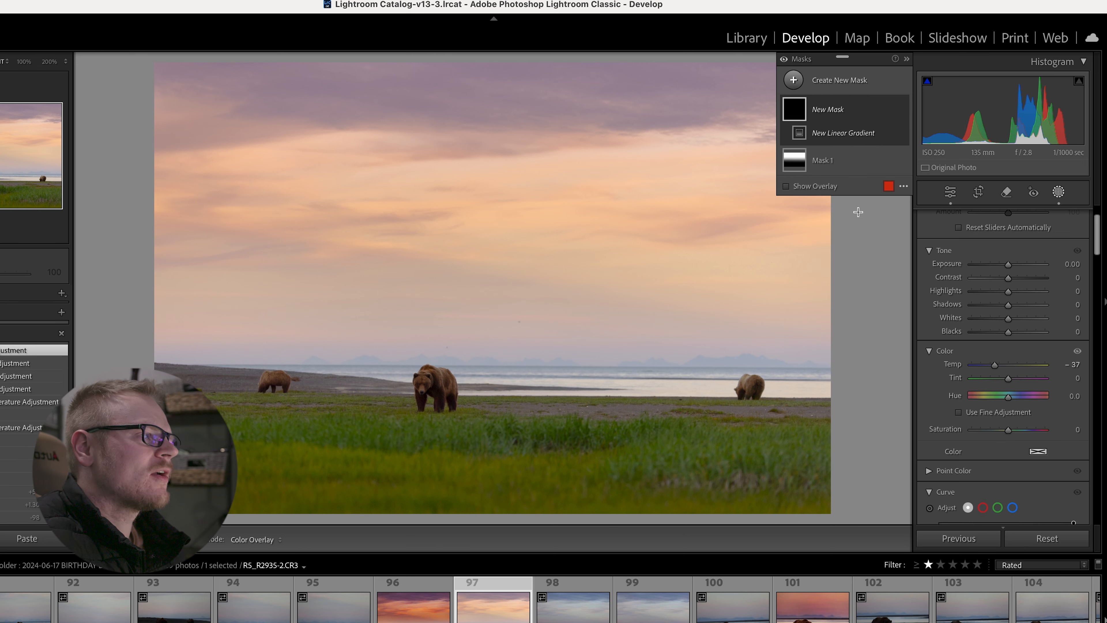
pyautogui.moveTo(515, 513); pyautogui.dragTo(514, 383)
pyautogui.moveTo(991, 366); pyautogui.dragTo(989, 366)
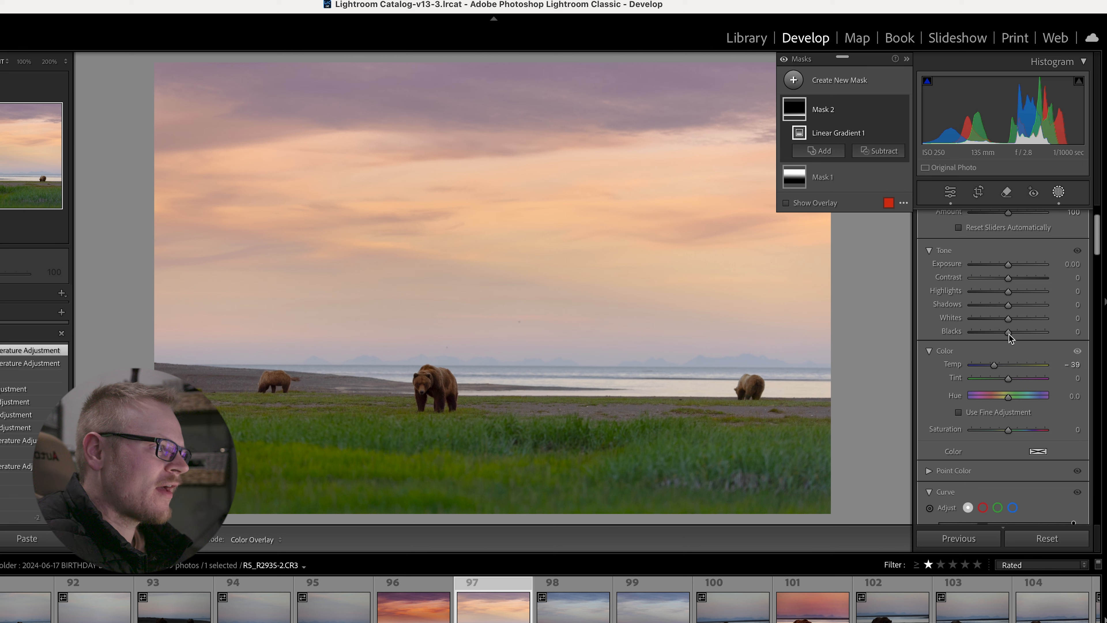
pyautogui.doubleClick(993, 365)
pyautogui.moveTo(1007, 264); pyautogui.dragTo(1001, 266)
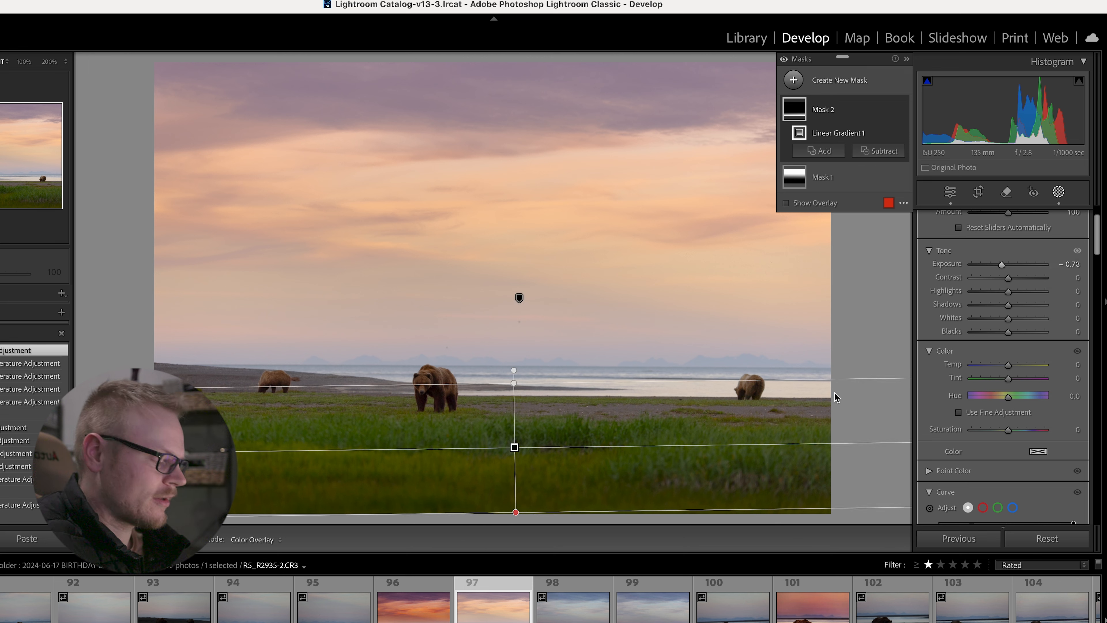
pyautogui.click(901, 109)
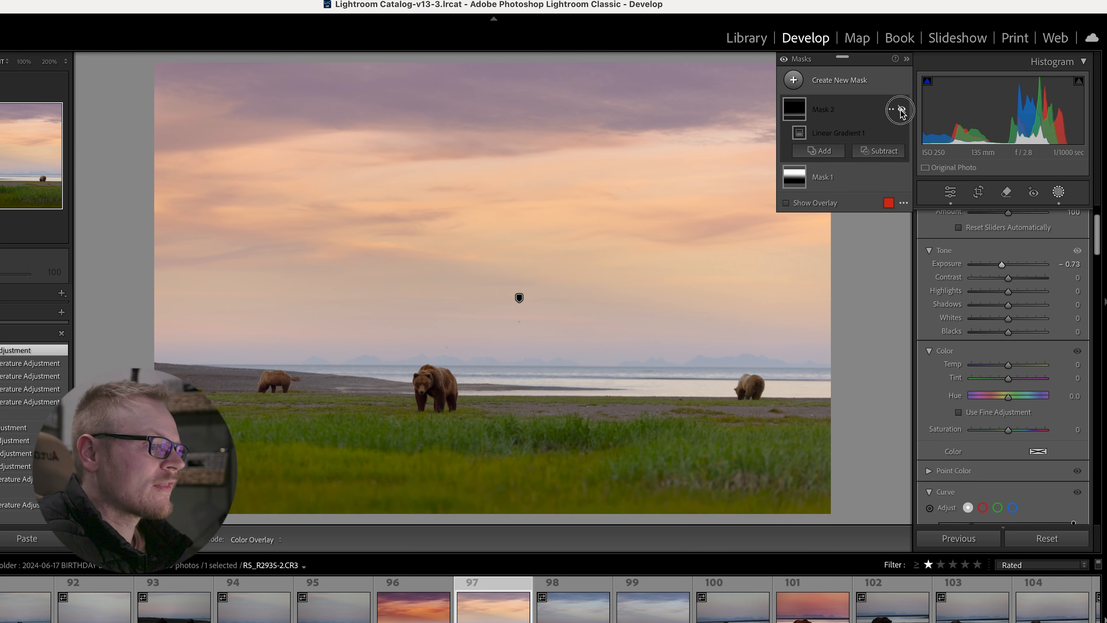
pyautogui.click(901, 110)
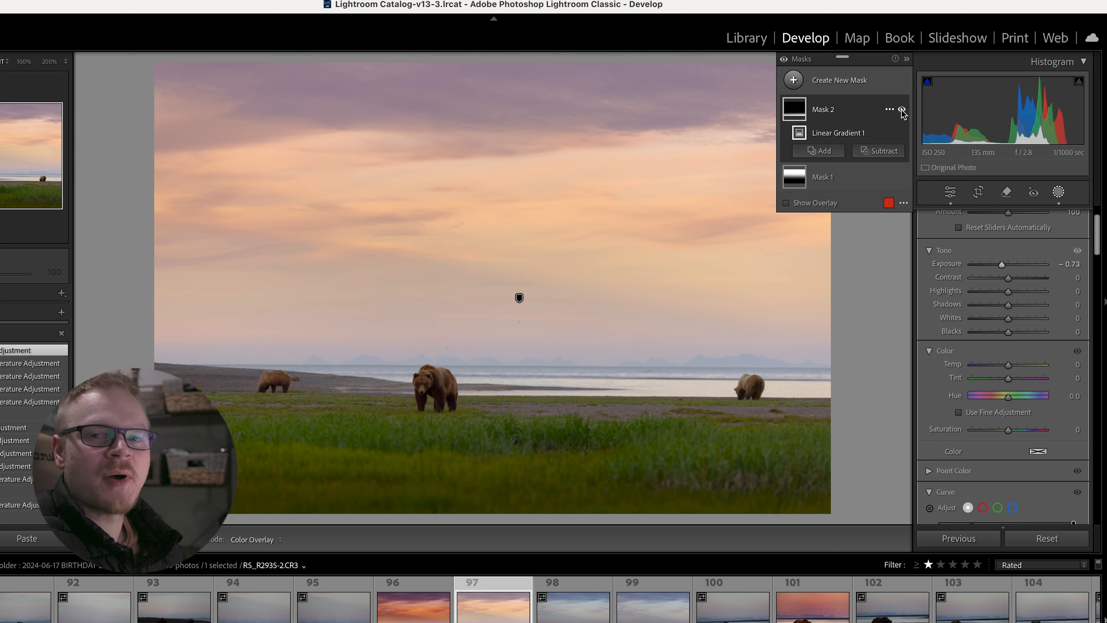
# Add a wide radial gradient mask centred on the bears and shoreline, with its temperature at 0.
pyautogui.click(793, 80)
pyautogui.click(830, 197)
pyautogui.moveTo(492, 390); pyautogui.dragTo(867, 488)
pyautogui.click(1008, 384)
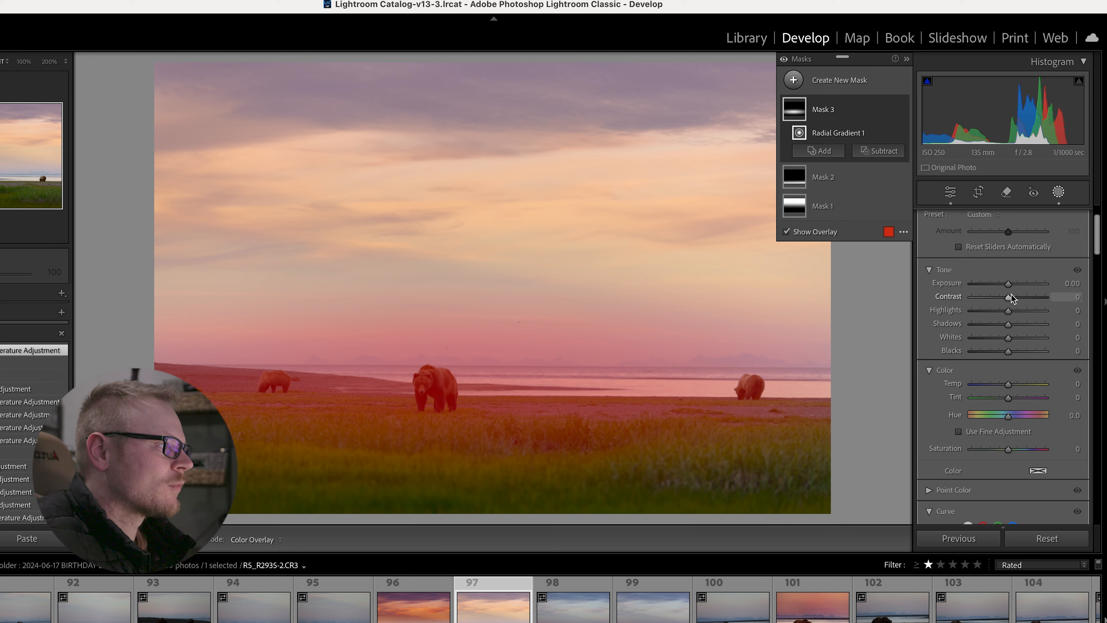
# Set the radial mask's exposure to 0.43 and temperature to 15, and extend its ellipse further down over the grass.
pyautogui.moveTo(1011, 285); pyautogui.dragTo(1016, 286)
pyautogui.moveTo(467, 467); pyautogui.dragTo(466, 490)
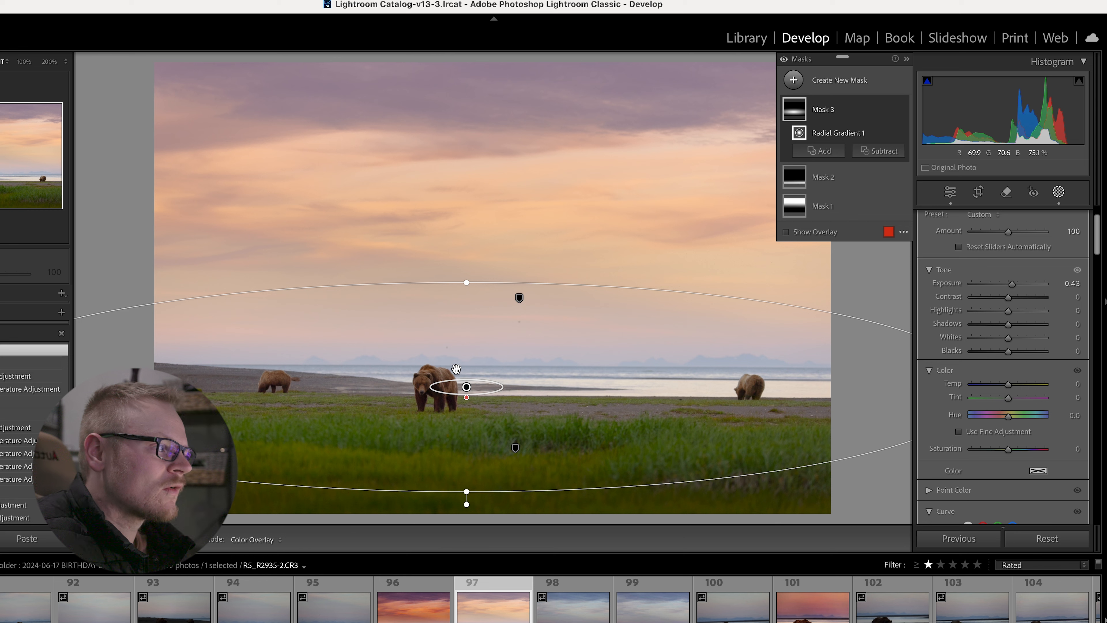
pyautogui.moveTo(1009, 383); pyautogui.dragTo(1014, 385)
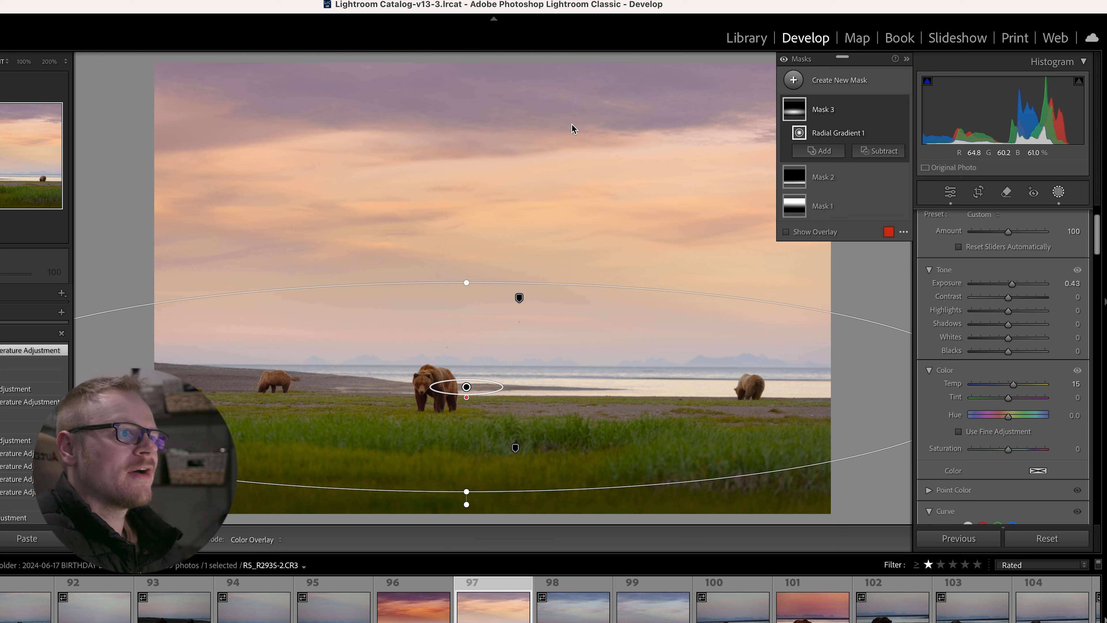
# Try another linear gradient mask from the top of the sky to the shoreline, with a warmer temperature and dehaze at 31.
pyautogui.click(838, 81)
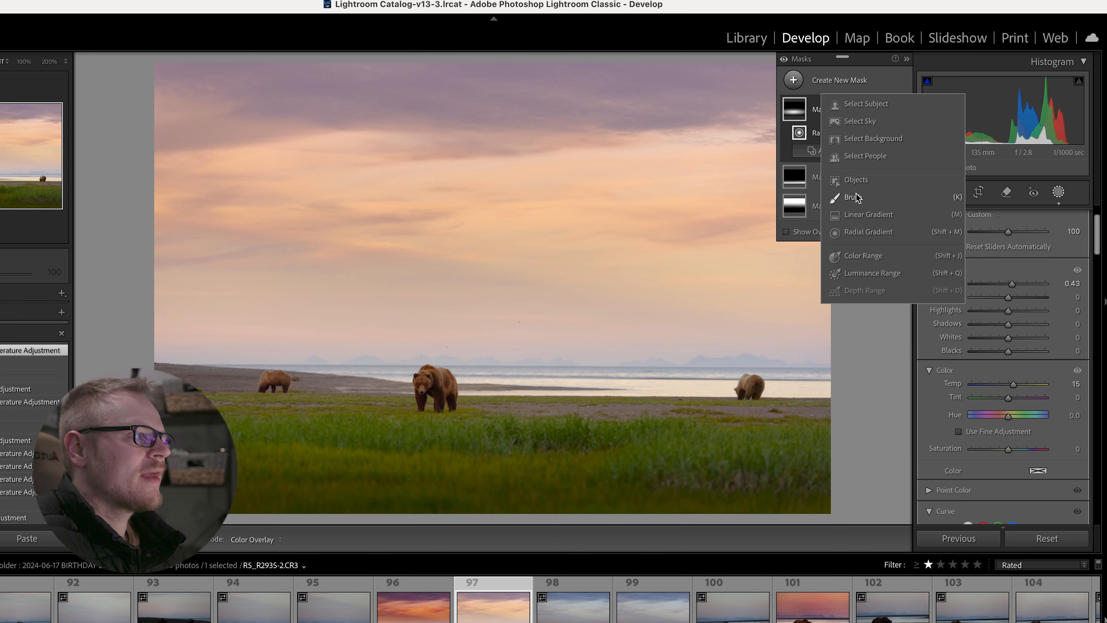
pyautogui.click(857, 218)
pyautogui.moveTo(536, 81); pyautogui.dragTo(539, 365)
pyautogui.moveTo(993, 367); pyautogui.dragTo(1022, 369)
pyautogui.scroll(-5, 1034, 370)
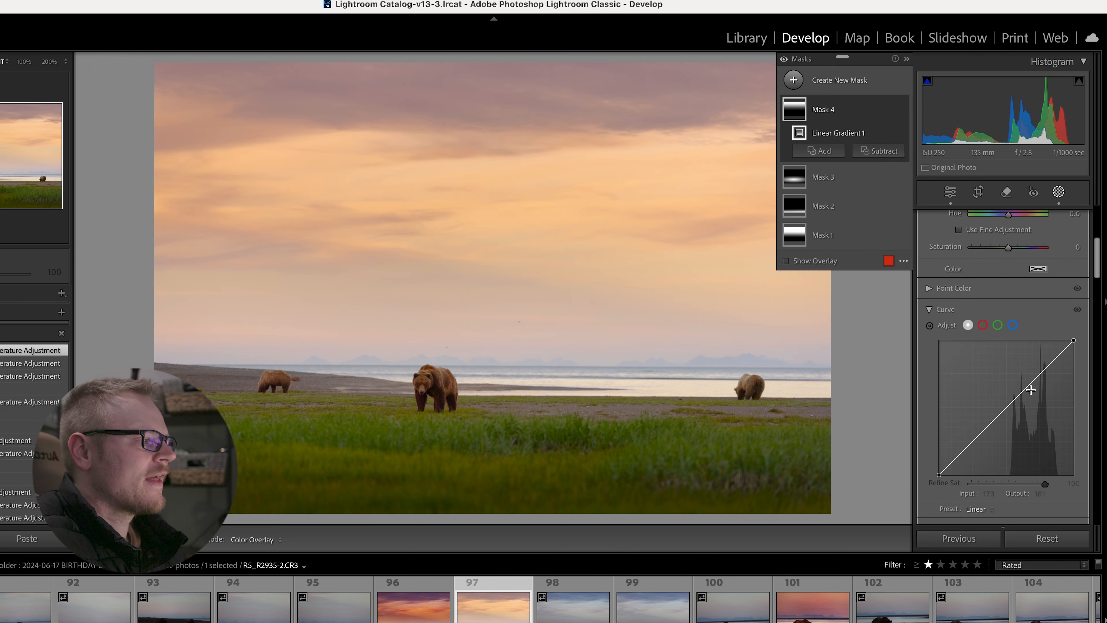
pyautogui.scroll(-5, 1030, 390)
pyautogui.moveTo(1009, 435); pyautogui.dragTo(1023, 439)
# Shift the newest sky gradient lower, and delete its whole mask.
pyautogui.moveTo(564, 91)
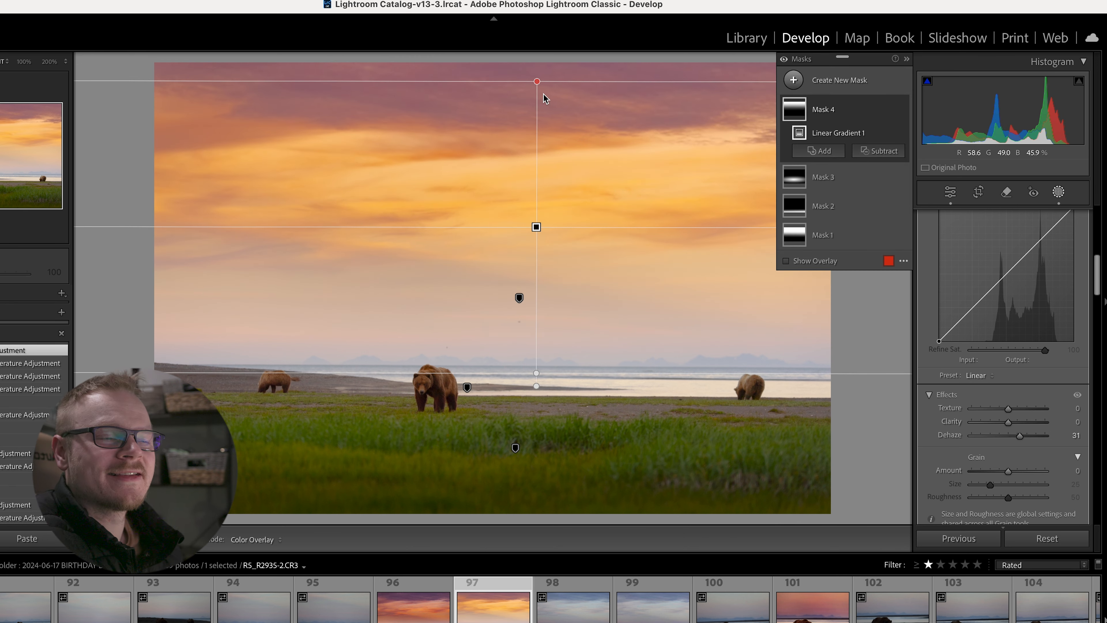
pyautogui.moveTo(536, 227); pyautogui.dragTo(531, 272)
pyautogui.rightClick(531, 272)
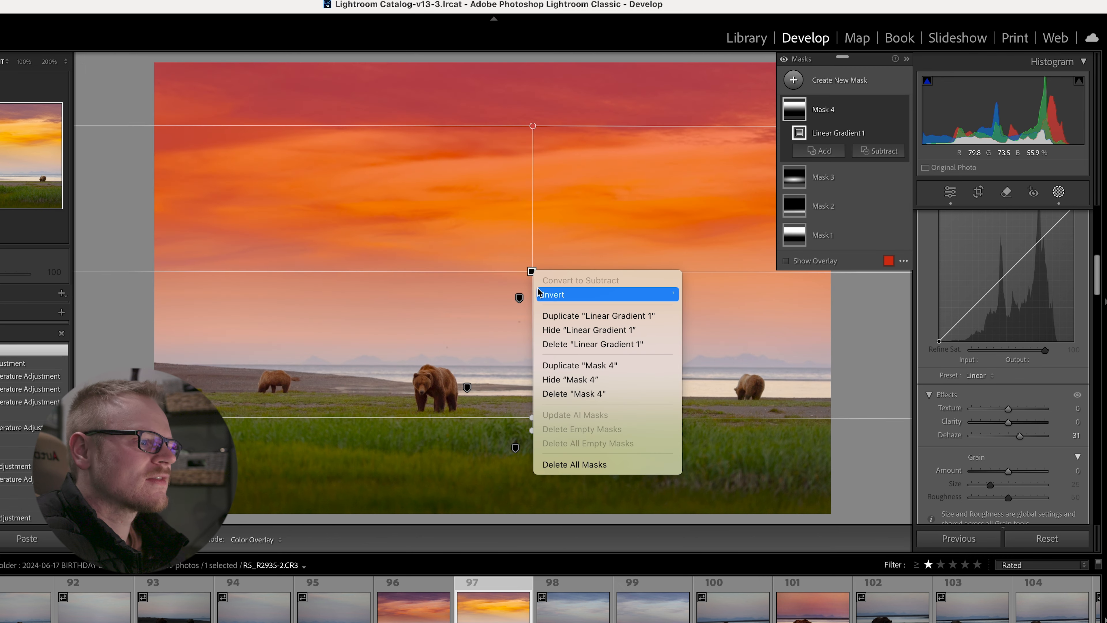
pyautogui.click(568, 394)
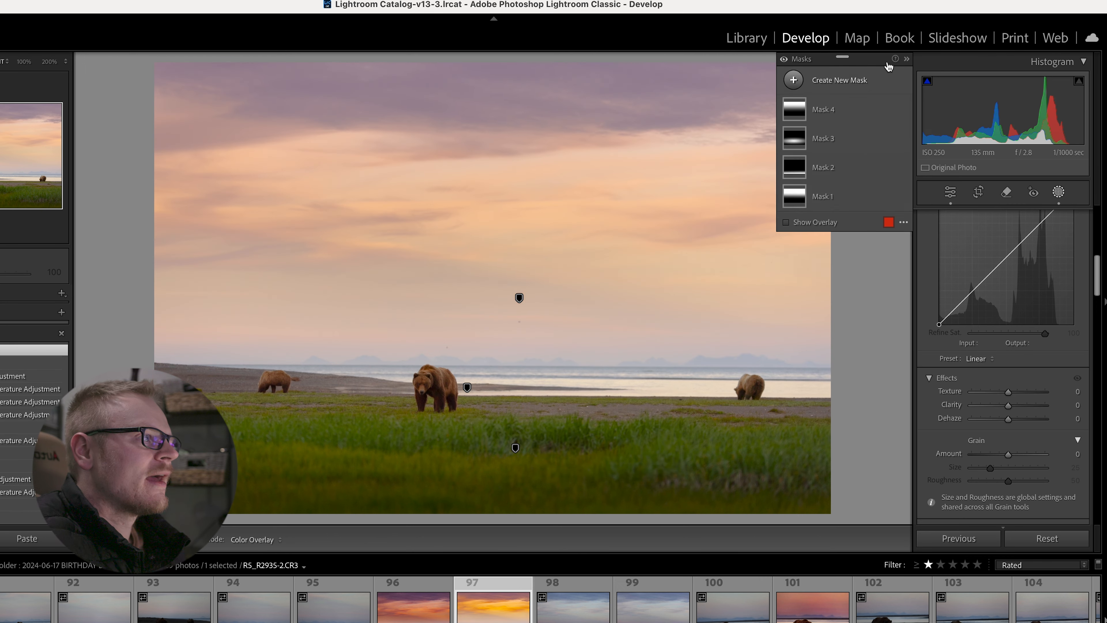
# Add a very wide radial gradient mask centred in the sky and shift its centre slightly right and lower.
pyautogui.click(841, 80)
pyautogui.click(866, 234)
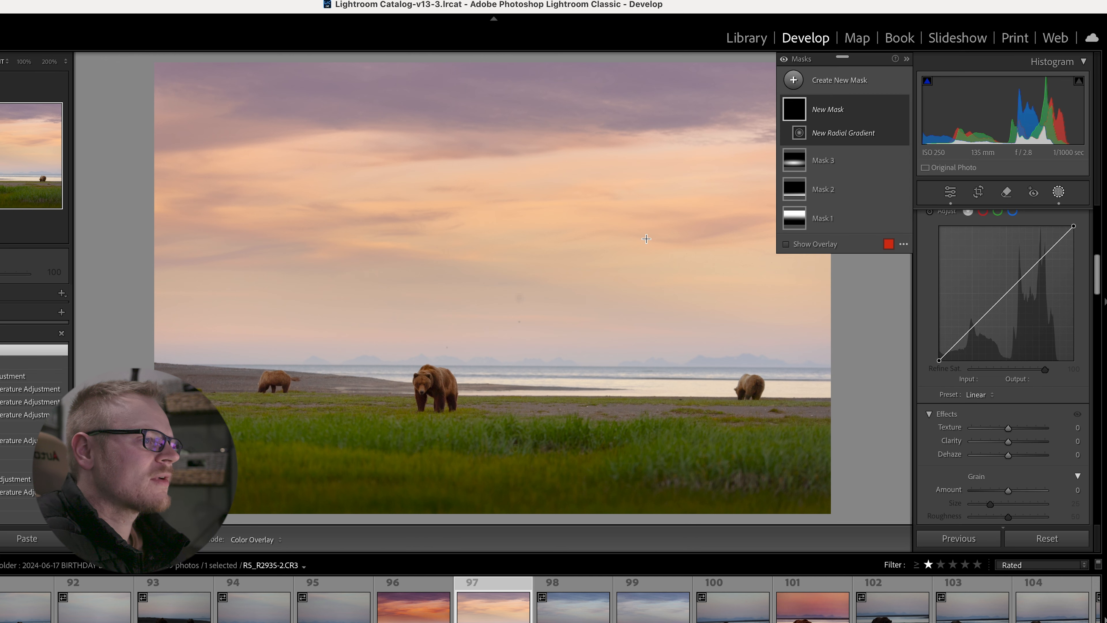
pyautogui.moveTo(444, 211); pyautogui.dragTo(894, 324)
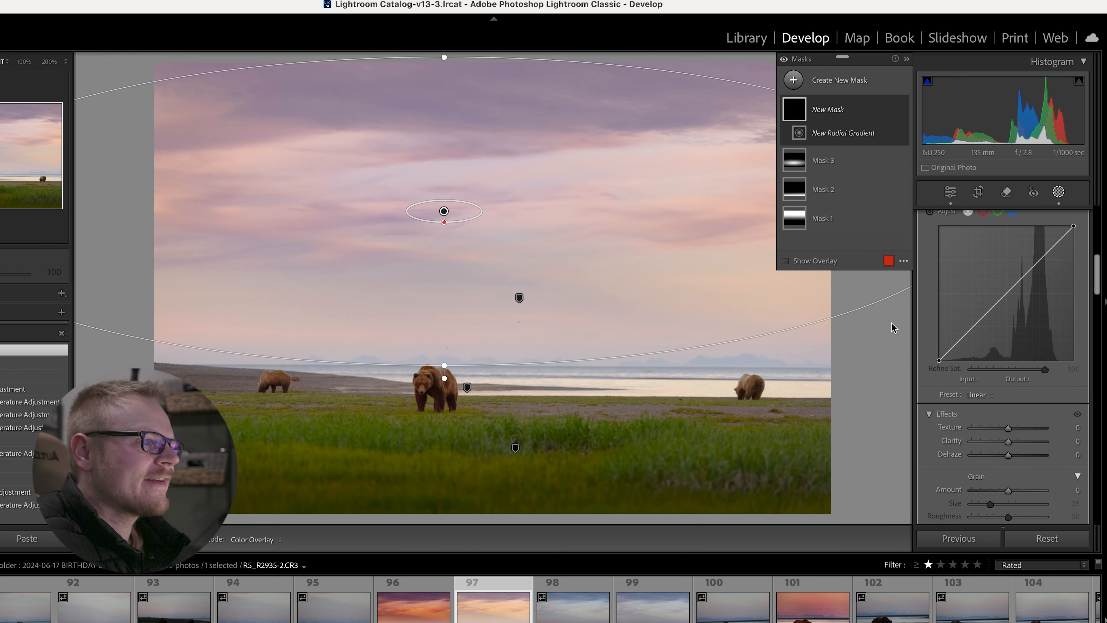
pyautogui.moveTo(662, 247); pyautogui.dragTo(716, 267)
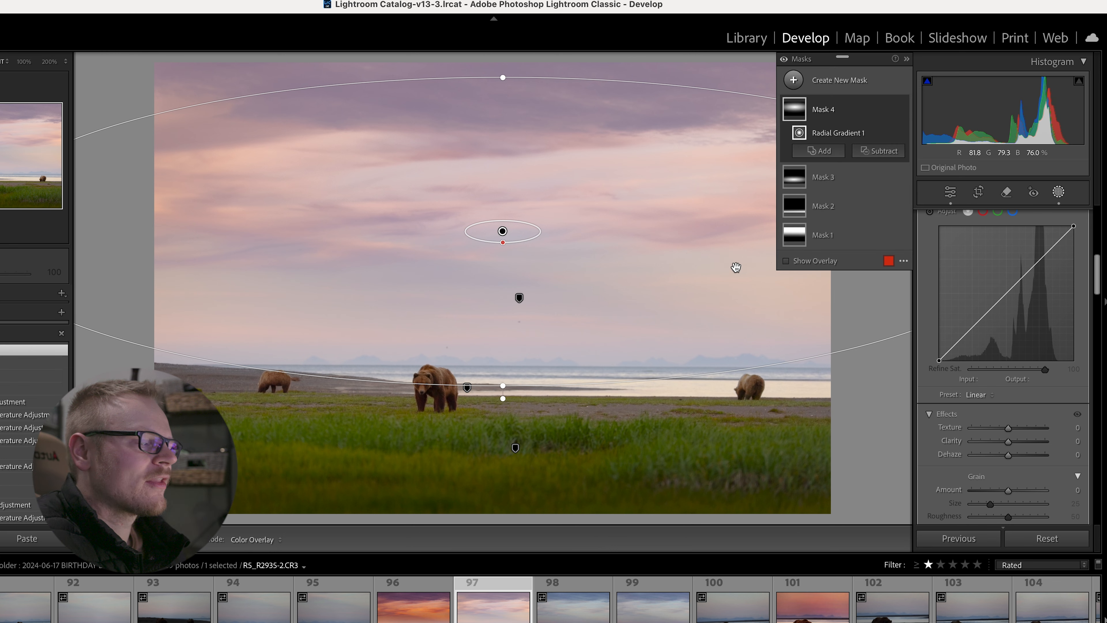
# Set the sky radial mask's temperature to 25, contrast to 48, saturation to 37 and dehaze to 28.
pyautogui.scroll(5, 1025, 353)
pyautogui.scroll(3, 1020, 342)
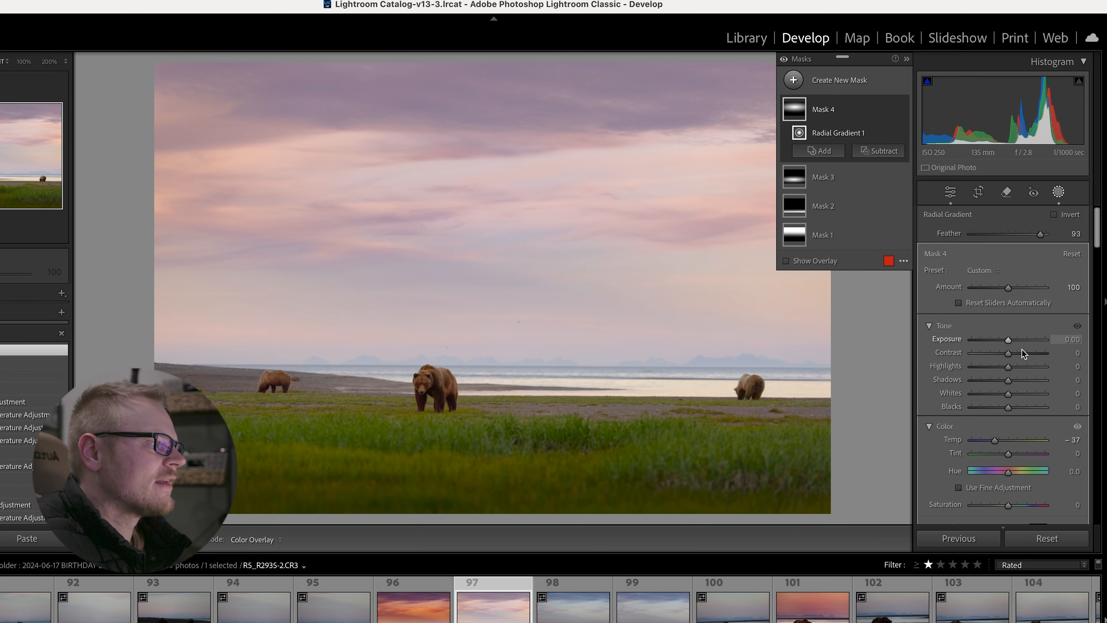
pyautogui.doubleClick(994, 441)
pyautogui.moveTo(1006, 441); pyautogui.dragTo(1028, 442)
pyautogui.moveTo(1008, 353); pyautogui.dragTo(1025, 353)
pyautogui.scroll(-2, 1031, 375)
pyautogui.moveTo(1008, 445); pyautogui.dragTo(1020, 454)
pyautogui.scroll(-4, 1019, 441)
pyautogui.scroll(-3, 1017, 436)
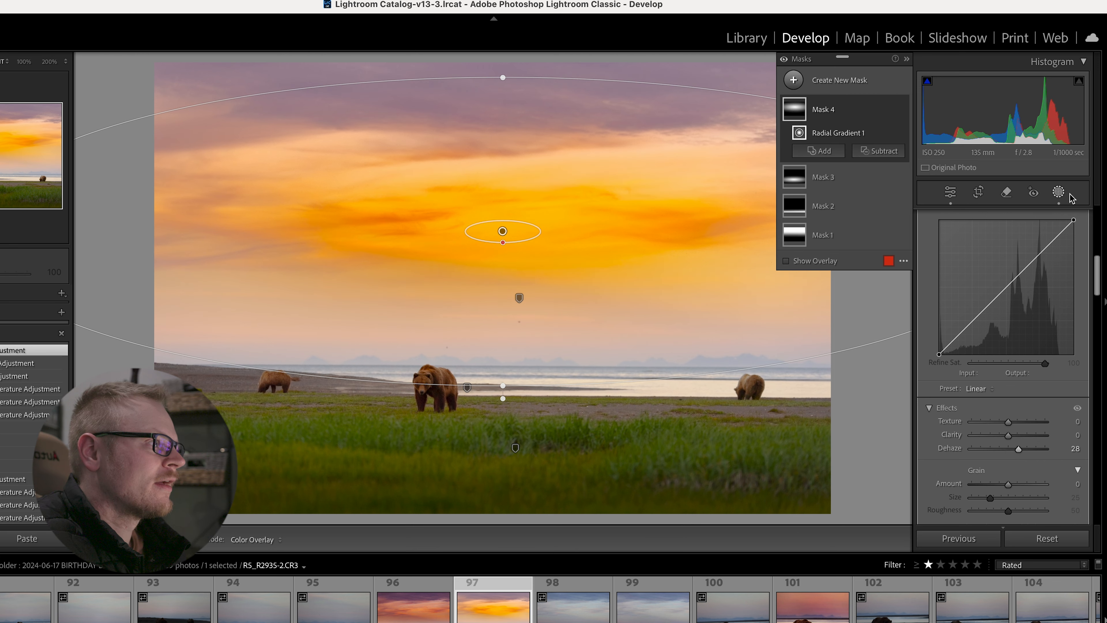
# Set the sky radial mask's feather to 100, extend its ellipse down over the bears and grass, and lower its amount to 34.
pyautogui.scroll(8, 1067, 257)
pyautogui.moveTo(1039, 241); pyautogui.dragTo(1067, 242)
pyautogui.moveTo(503, 387); pyautogui.dragTo(527, 439)
pyautogui.moveTo(531, 364); pyautogui.dragTo(545, 397)
pyautogui.moveTo(1008, 288); pyautogui.dragTo(984, 292)
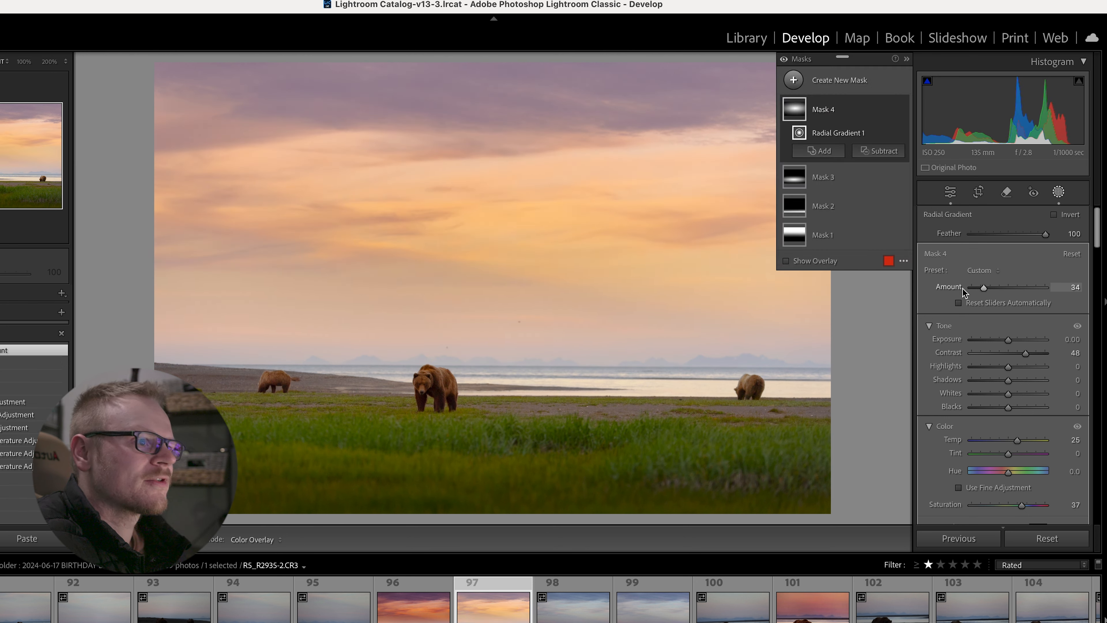
pyautogui.moveTo(556, 249); pyautogui.dragTo(553, 262)
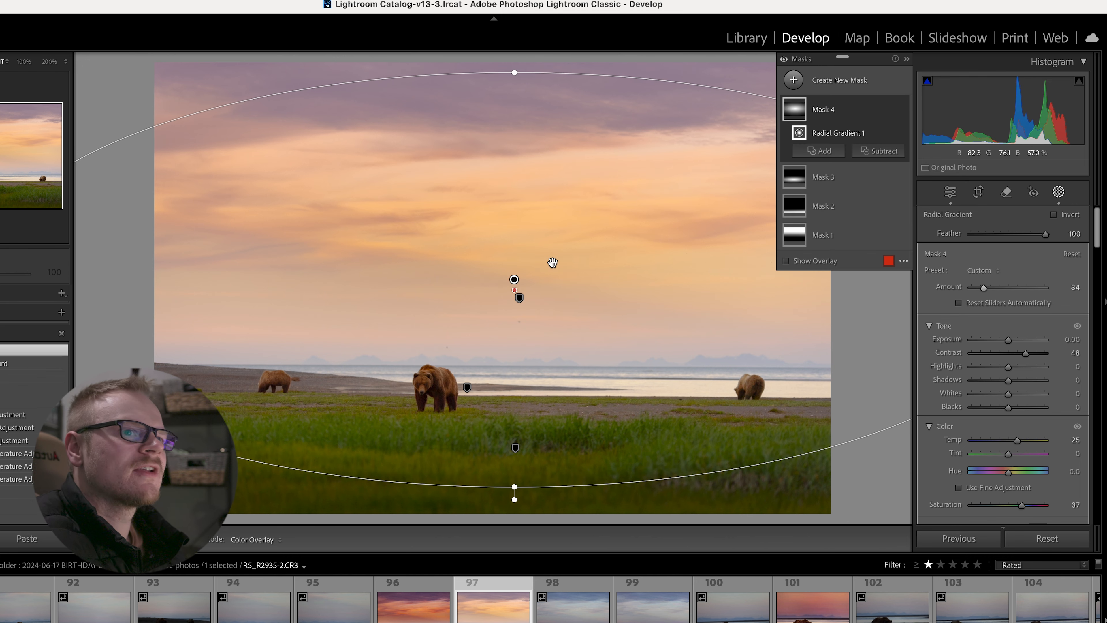
# Compare the edit with the unedited original and with the neighbouring version in photo 96.
pyautogui.press('\\')
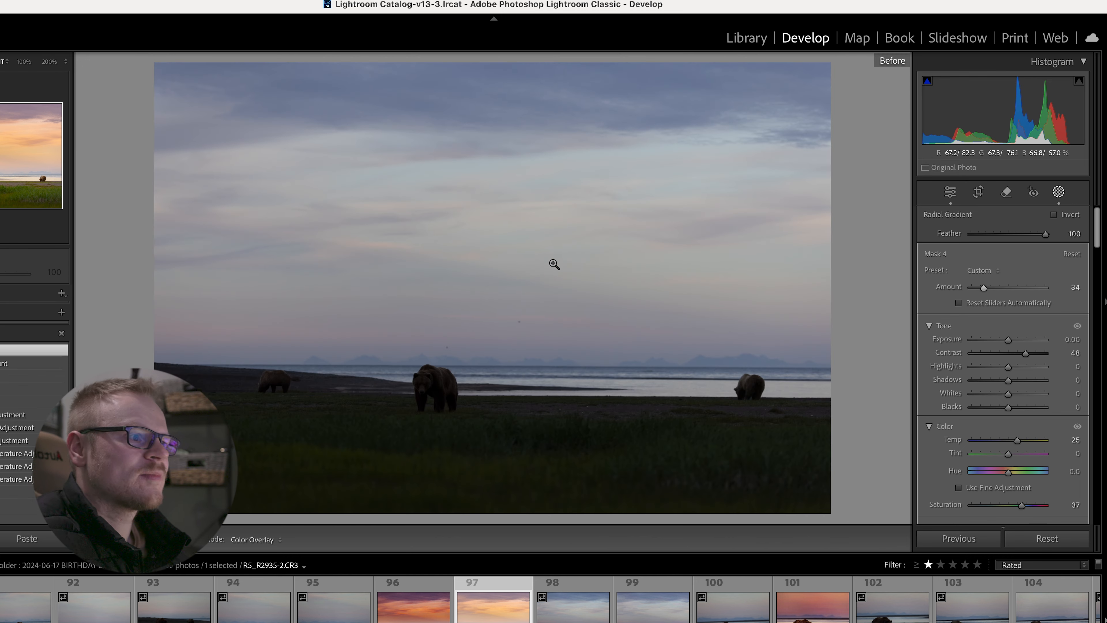
pyautogui.press('\\')
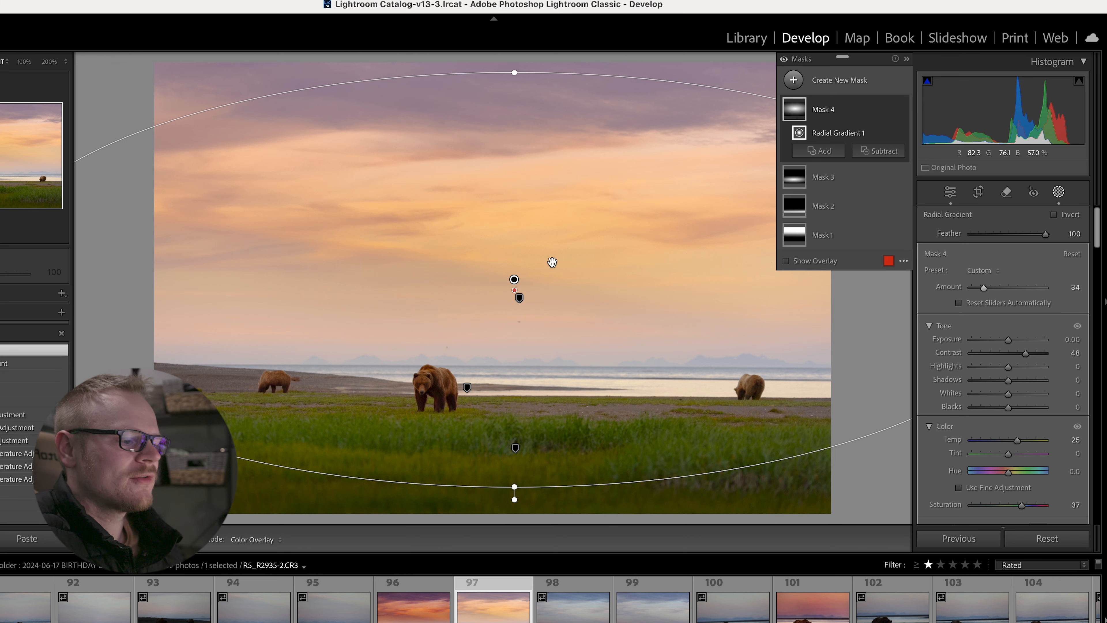
pyautogui.click(429, 619)
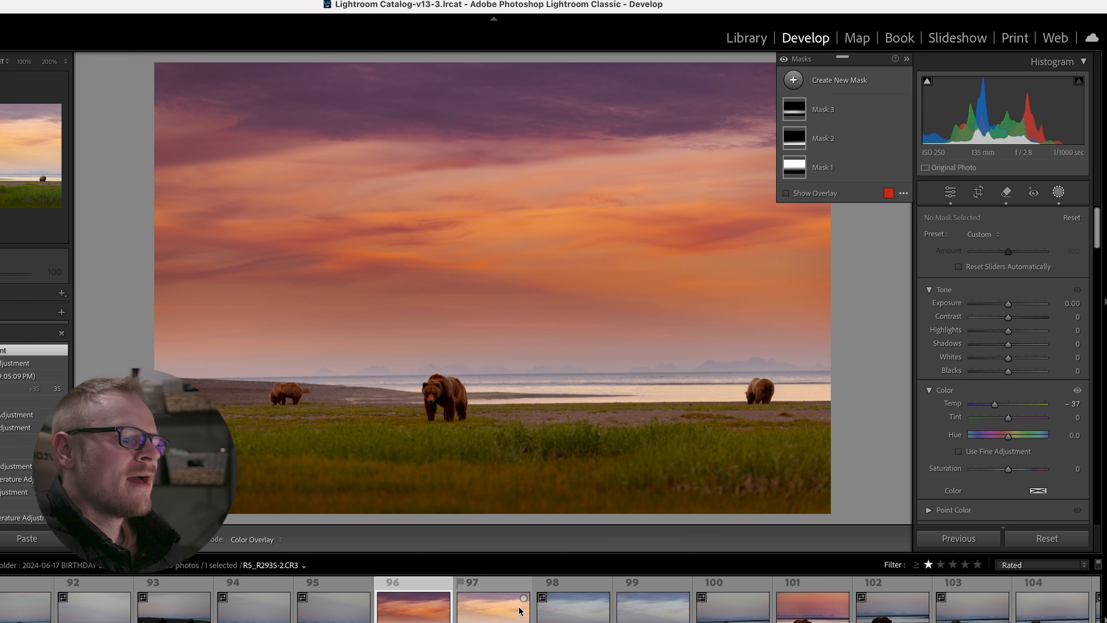
pyautogui.click(491, 616)
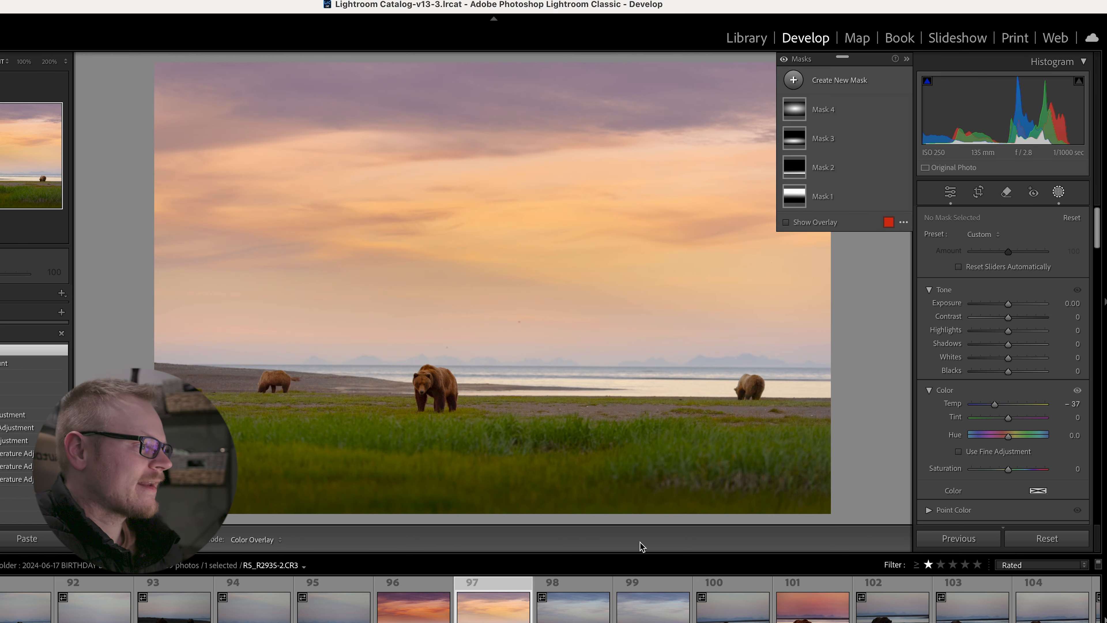
# Leave masking and examine the dark spots in the sky above the central bear up close.
pyautogui.scroll(-5, 998, 390)
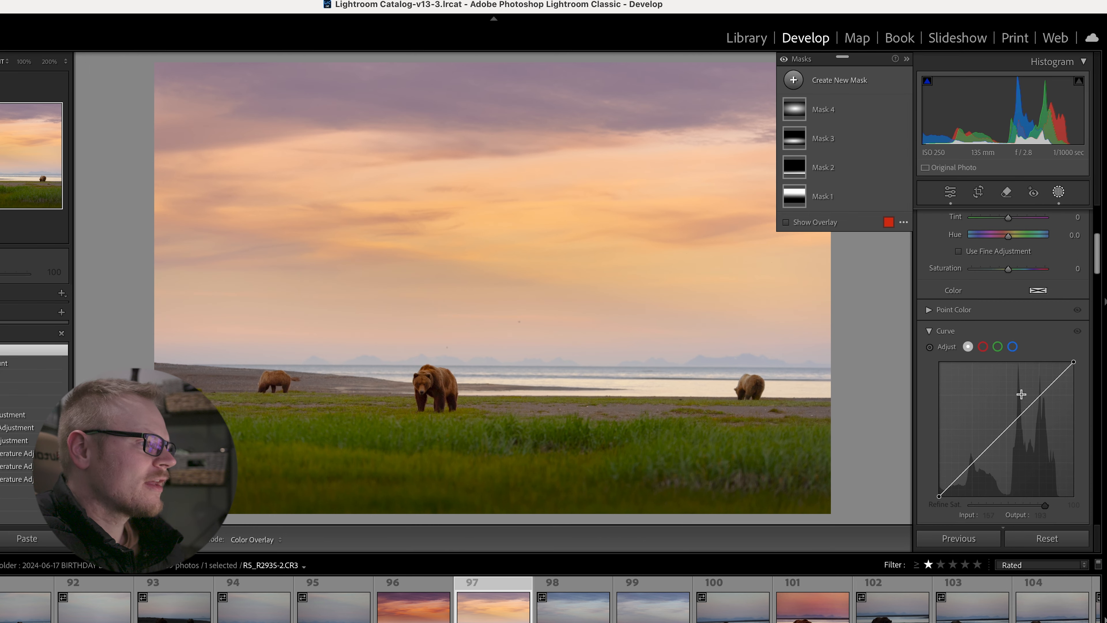
pyautogui.scroll(-3, 1021, 394)
pyautogui.scroll(-3, 1024, 399)
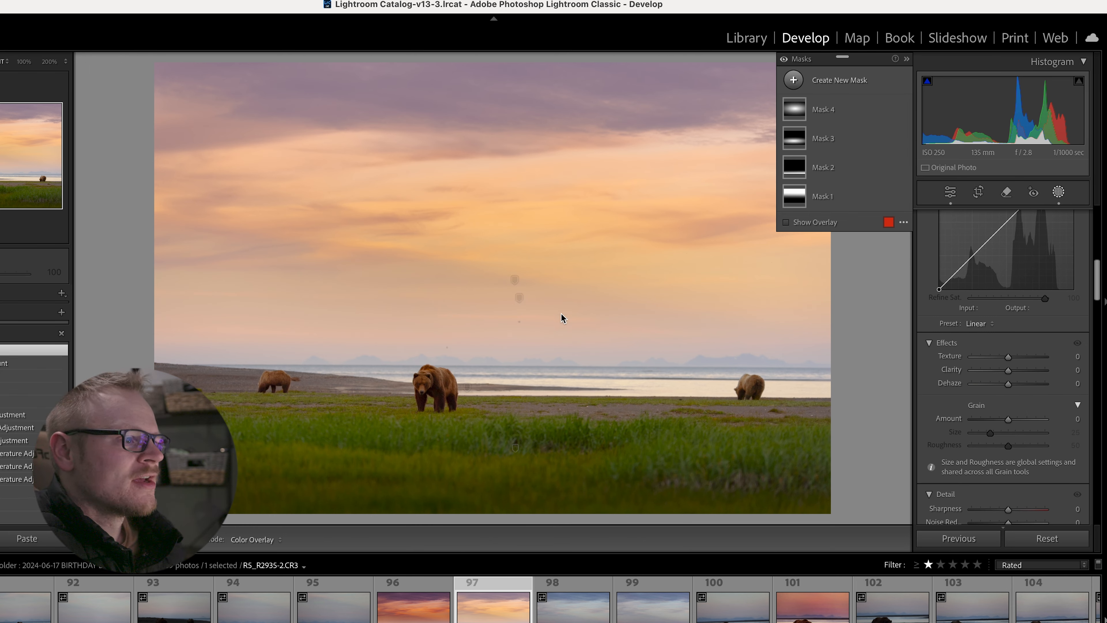
pyautogui.click(1055, 192)
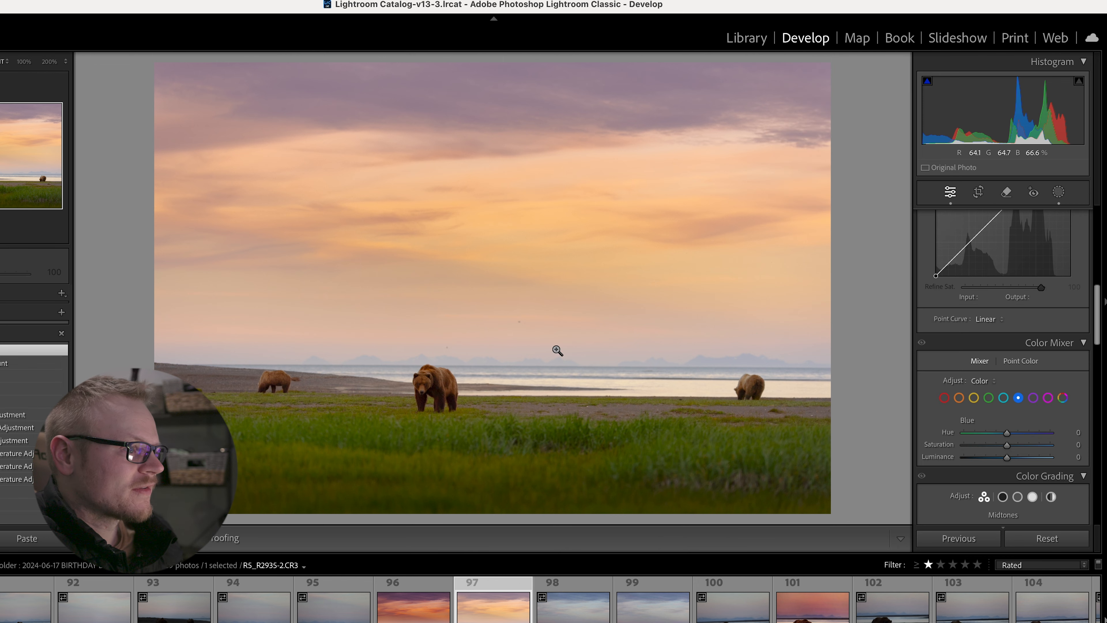
pyautogui.click(525, 331)
pyautogui.moveTo(523, 329); pyautogui.dragTo(650, 248)
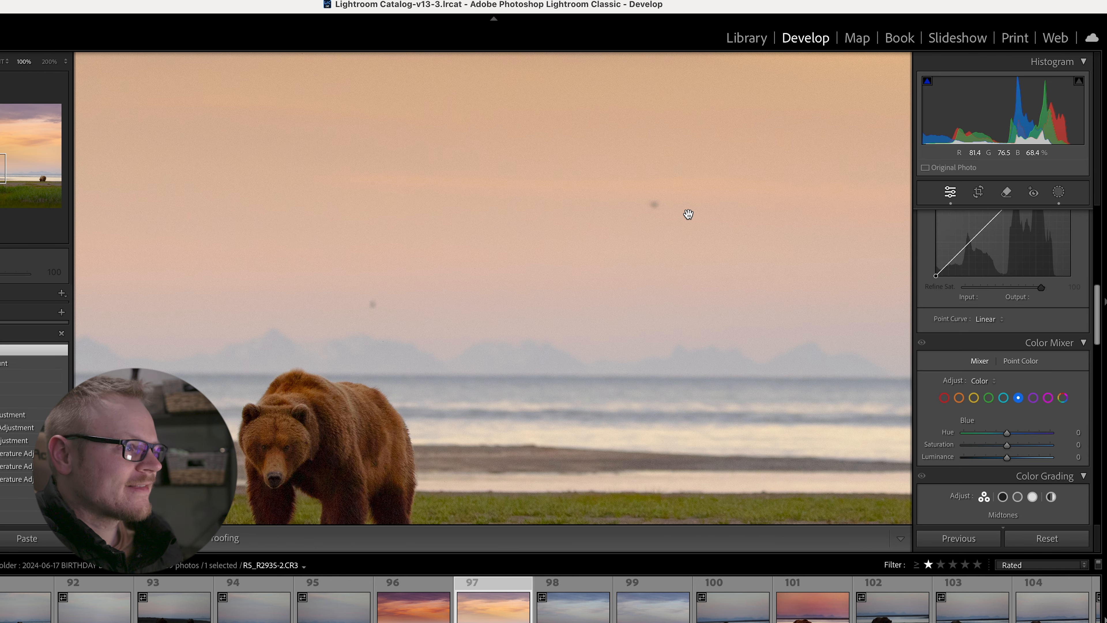
pyautogui.click(519, 284)
# Try a global dehaze of −33, check it on the central bear up close, and reset it to 0.
pyautogui.scroll(5, 1013, 364)
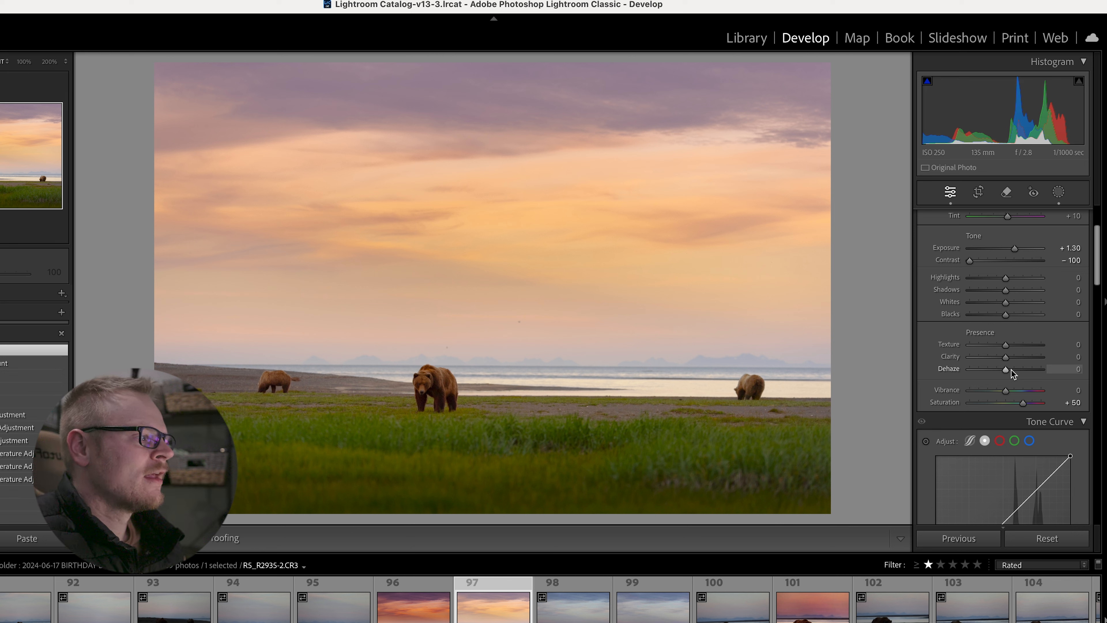
pyautogui.moveTo(1006, 370); pyautogui.dragTo(994, 371)
pyautogui.click(426, 390)
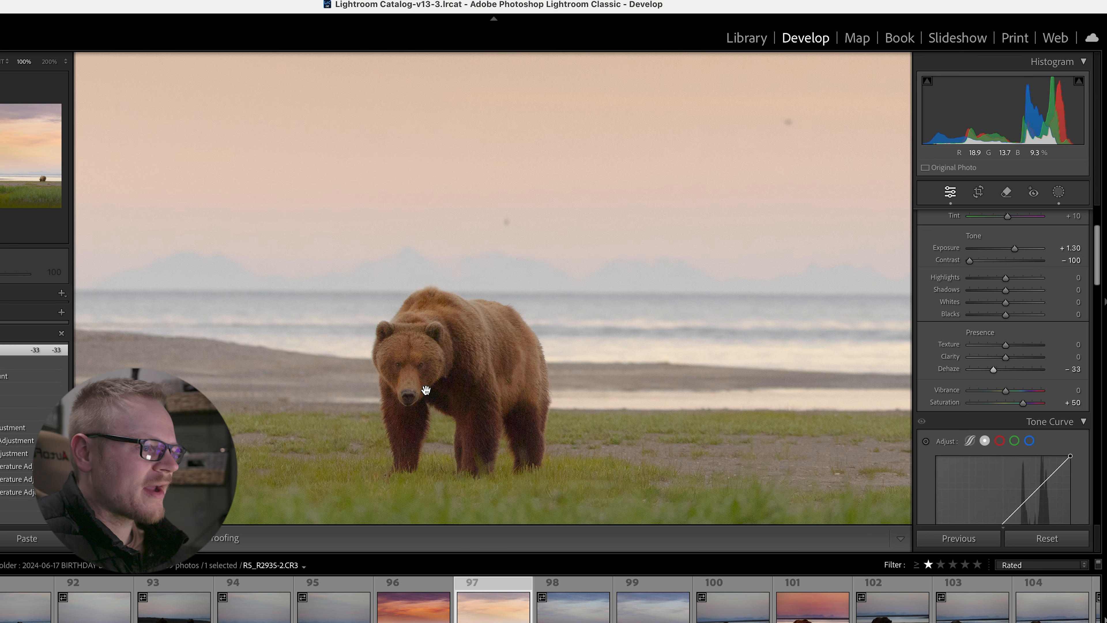
pyautogui.doubleClick(993, 370)
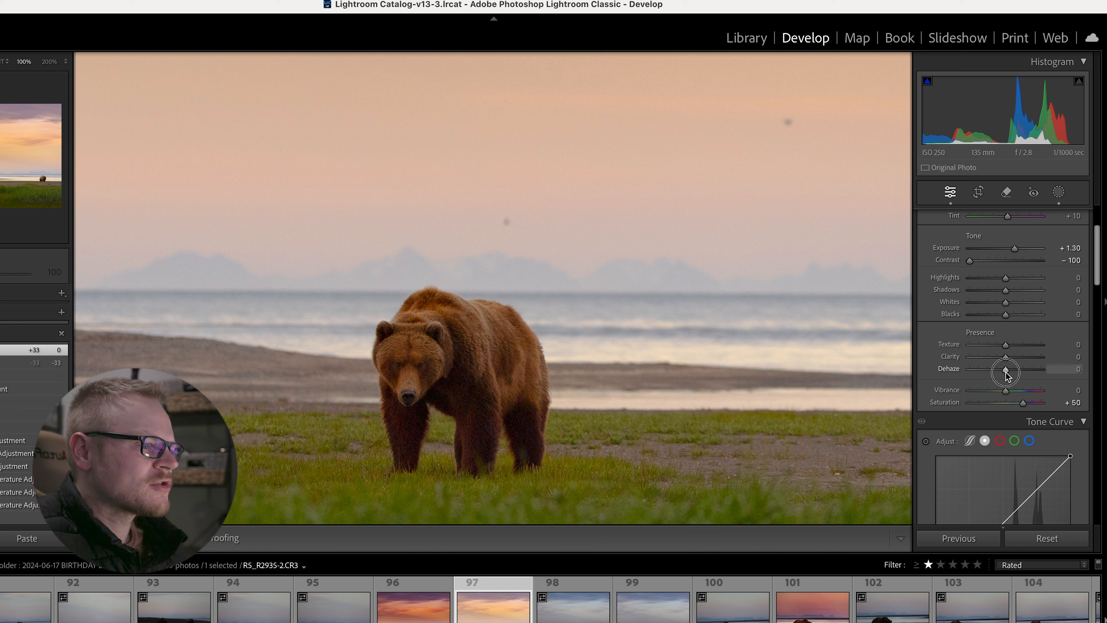
# Try a global dehaze of −35 with saturation at +62, and undo these changes.
pyautogui.moveTo(1005, 375); pyautogui.dragTo(994, 375)
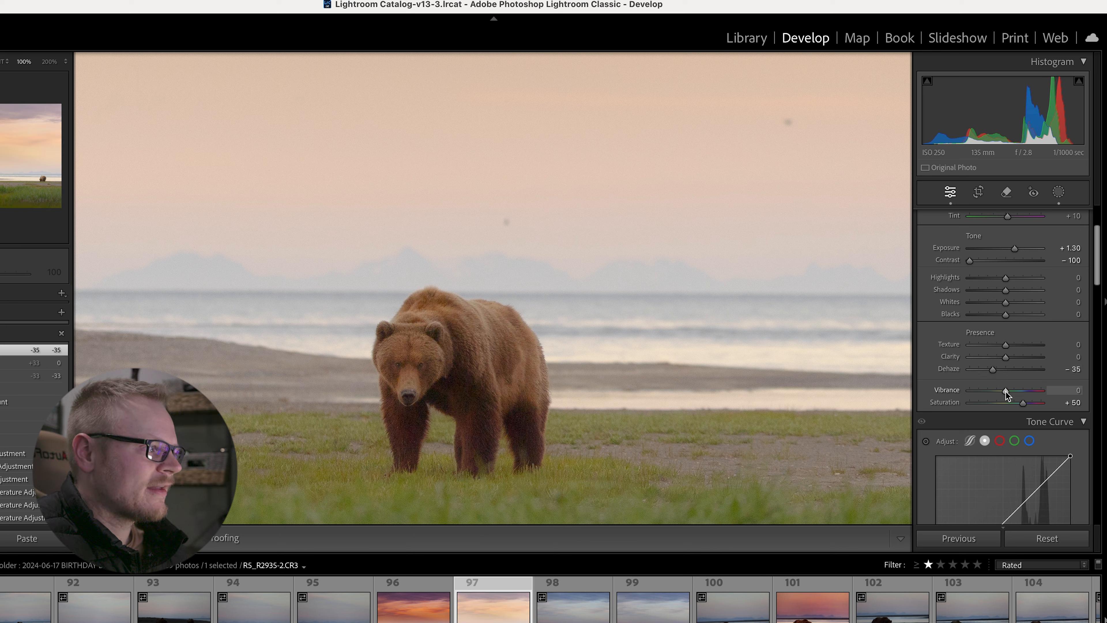
pyautogui.moveTo(1024, 404); pyautogui.dragTo(1029, 409)
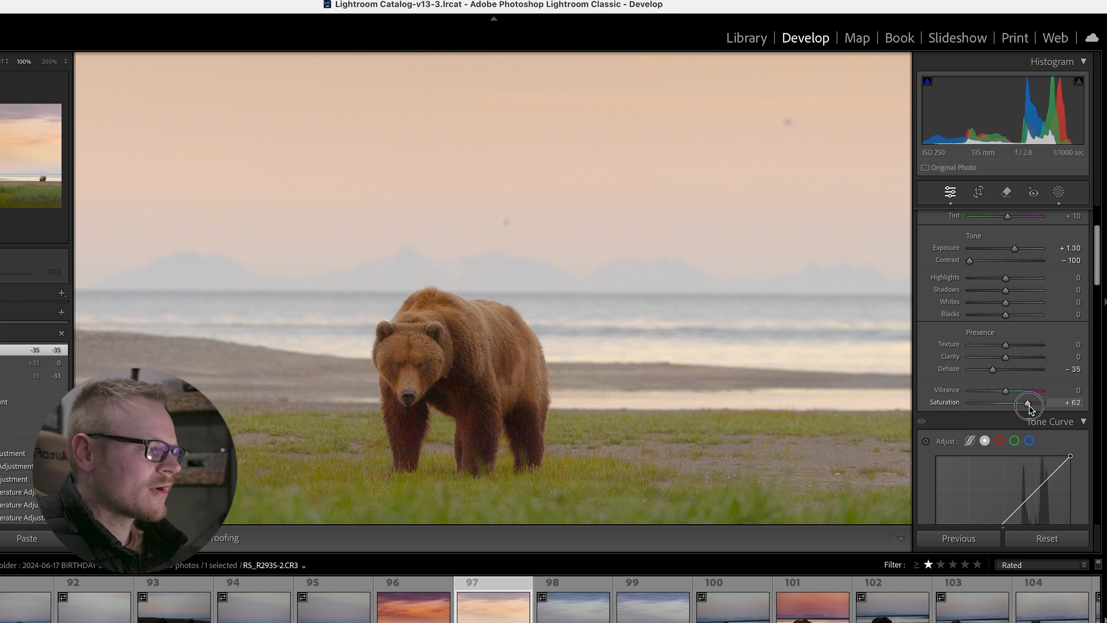
pyautogui.press('super+z')
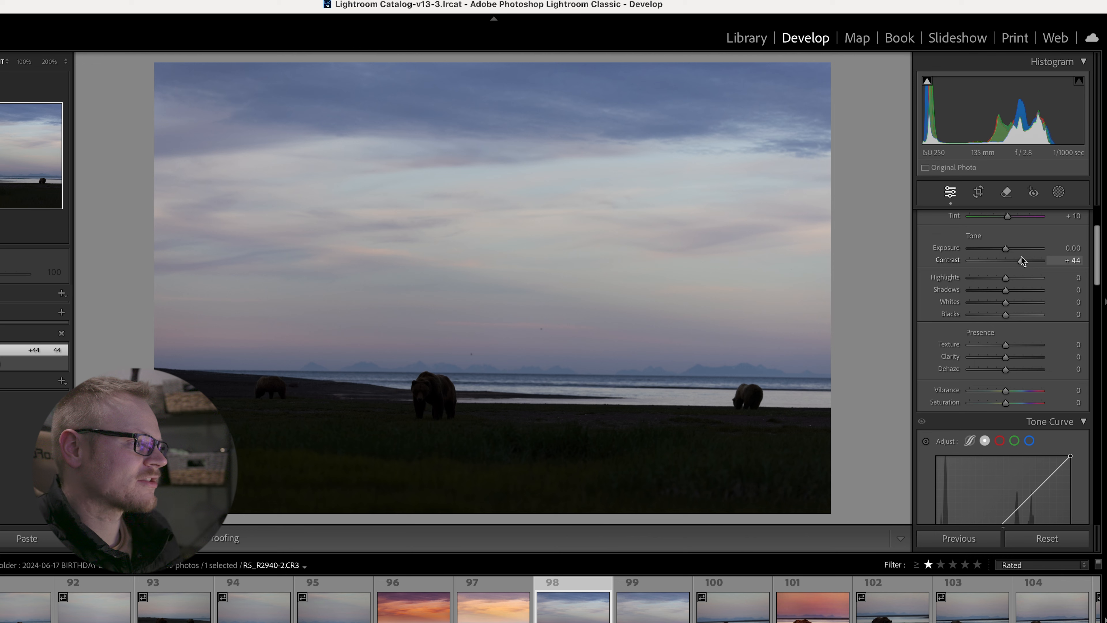
# Set photo 98's white balance temperature to 8,365 and exposure to +1.40, and check the central bear.
pyautogui.scroll(3, 1019, 257)
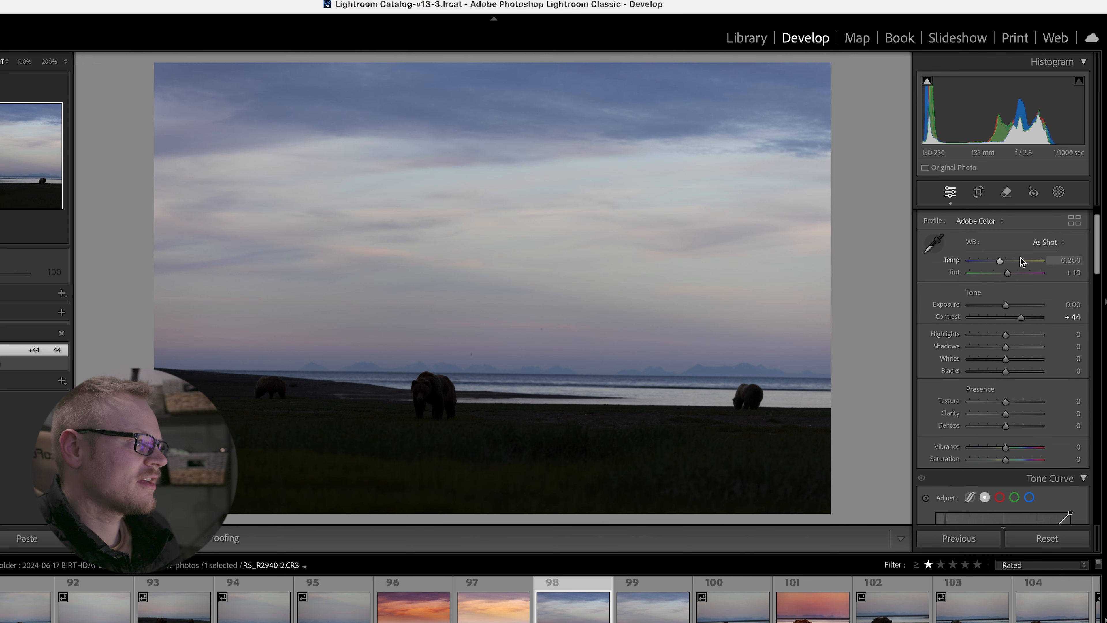
pyautogui.moveTo(1003, 262); pyautogui.dragTo(1015, 264)
pyautogui.moveTo(1006, 304); pyautogui.dragTo(1015, 307)
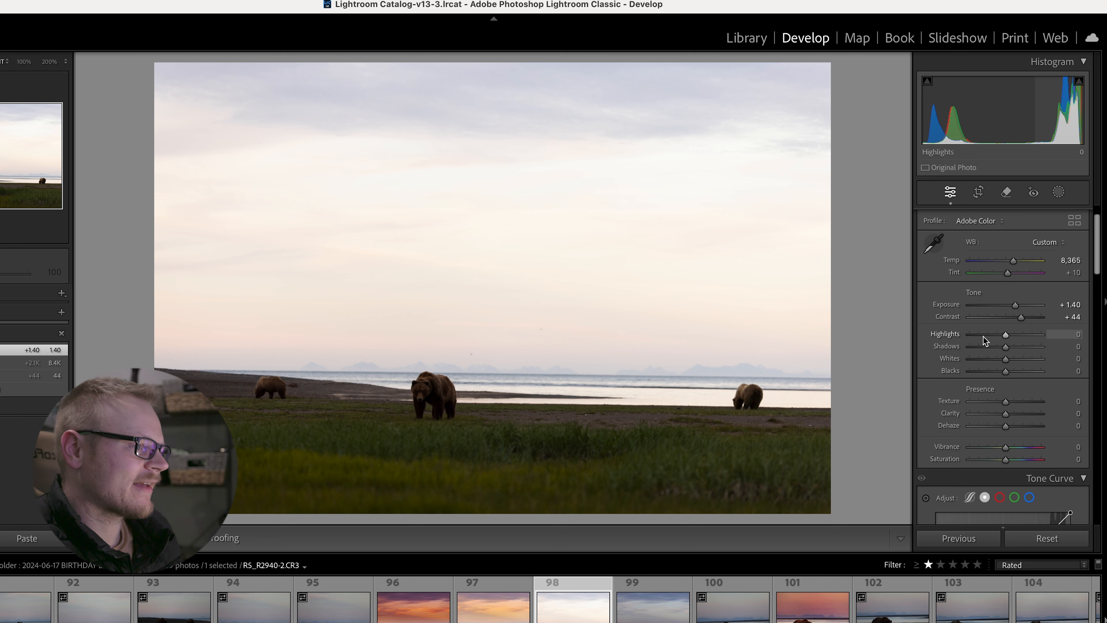
pyautogui.click(450, 399)
pyautogui.click(437, 395)
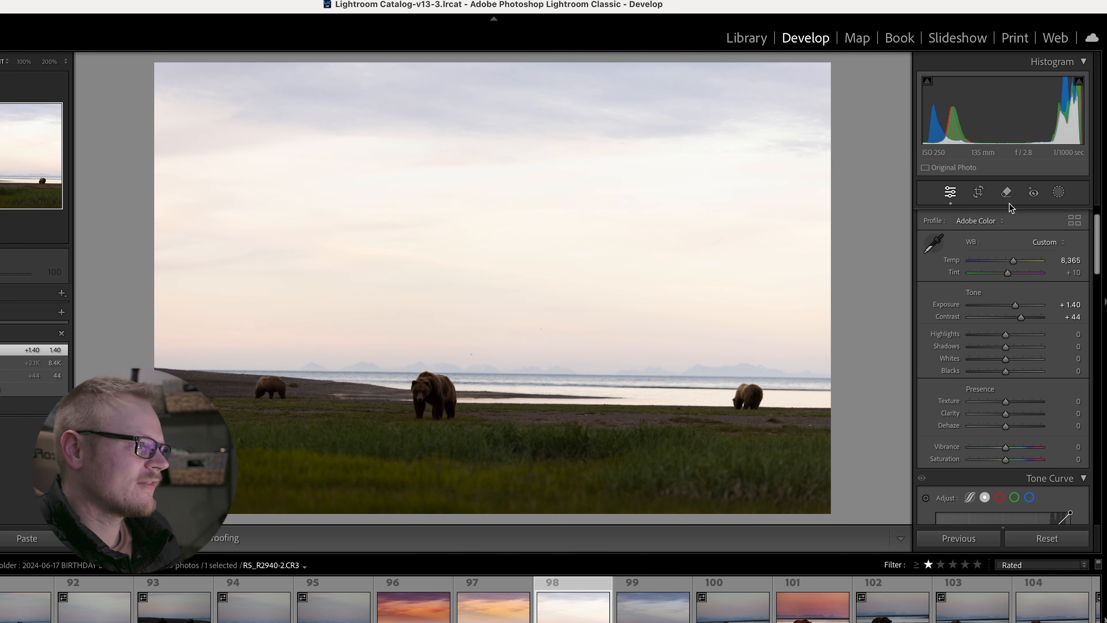
# Add a linear gradient mask to photo 98, running from the upper sky down to the grass line.
pyautogui.click(1058, 192)
pyautogui.click(992, 306)
pyautogui.moveTo(550, 182); pyautogui.dragTo(562, 404)
# Set the sky gradient's temperature to 31, exposure to −1.08, tint to 21 and saturation to 62, and shift it slightly lower.
pyautogui.moveTo(994, 421); pyautogui.dragTo(1021, 423)
pyautogui.moveTo(1008, 321); pyautogui.dragTo(997, 327)
pyautogui.moveTo(547, 302); pyautogui.dragTo(548, 313)
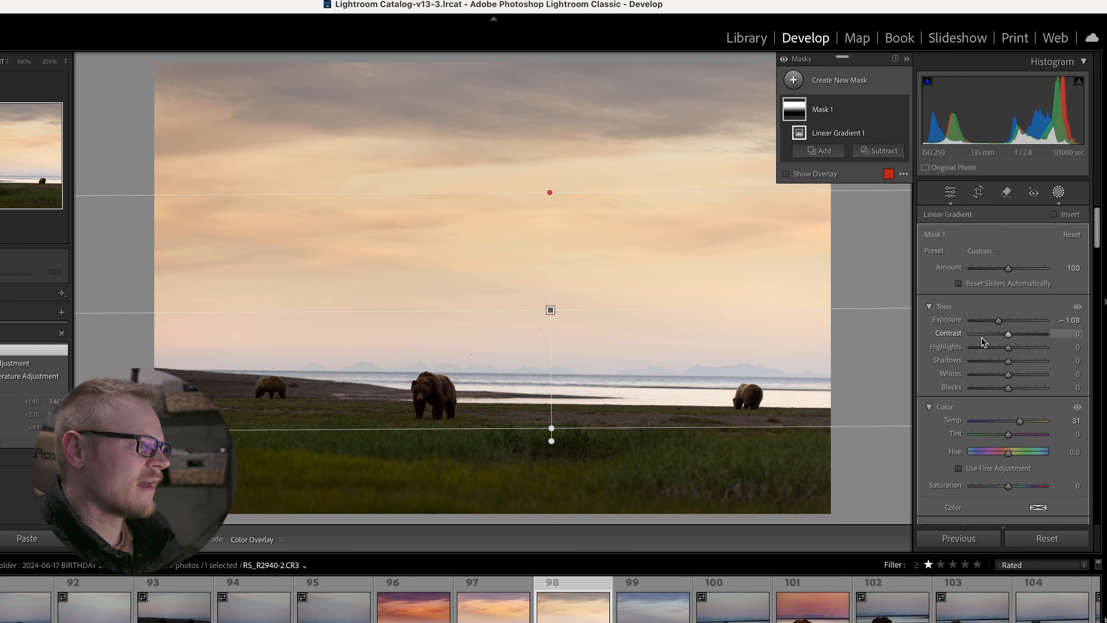
pyautogui.moveTo(1008, 435); pyautogui.dragTo(1016, 435)
pyautogui.moveTo(1008, 486); pyautogui.dragTo(1030, 486)
# Add a wide radial gradient mask centred beside the middle bear, covering the shoreline and grass.
pyautogui.click(823, 83)
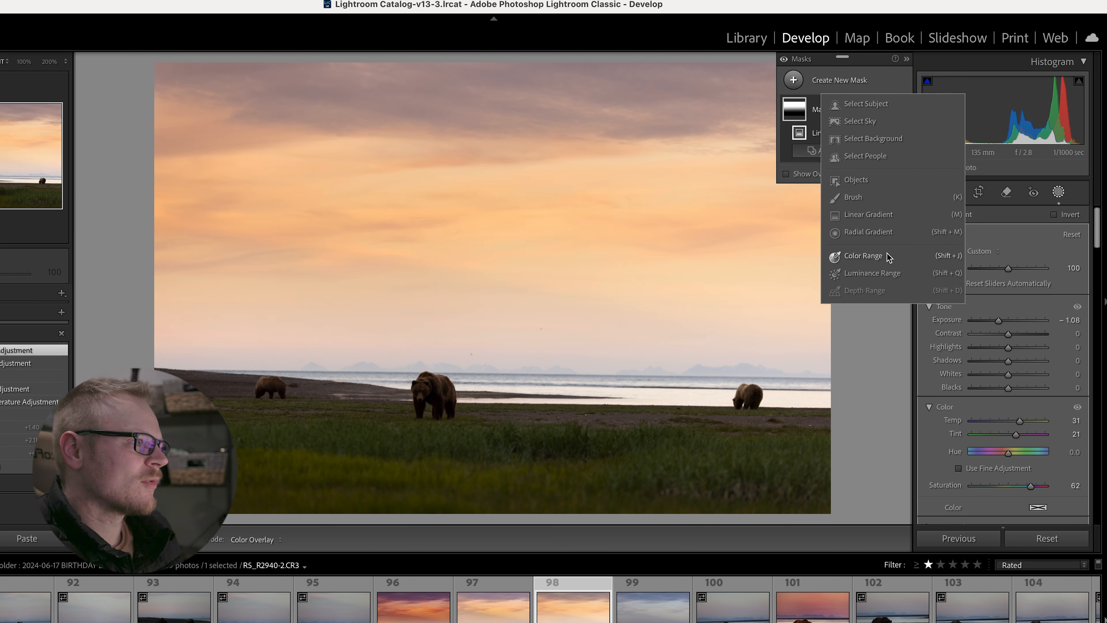
pyautogui.click(876, 238)
pyautogui.moveTo(464, 400); pyautogui.dragTo(872, 492)
# Set the radial mask's temperature to 13 and exposure to 1.10, and shift it slightly right and lower.
pyautogui.moveTo(996, 442); pyautogui.dragTo(1012, 444)
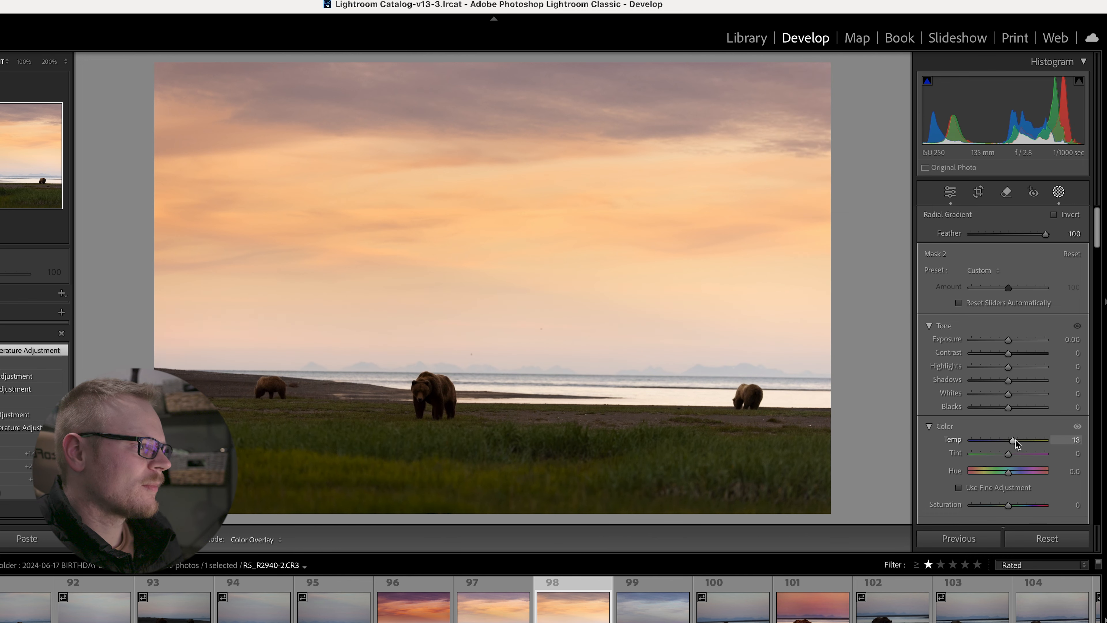
pyautogui.moveTo(1008, 340); pyautogui.dragTo(1020, 346)
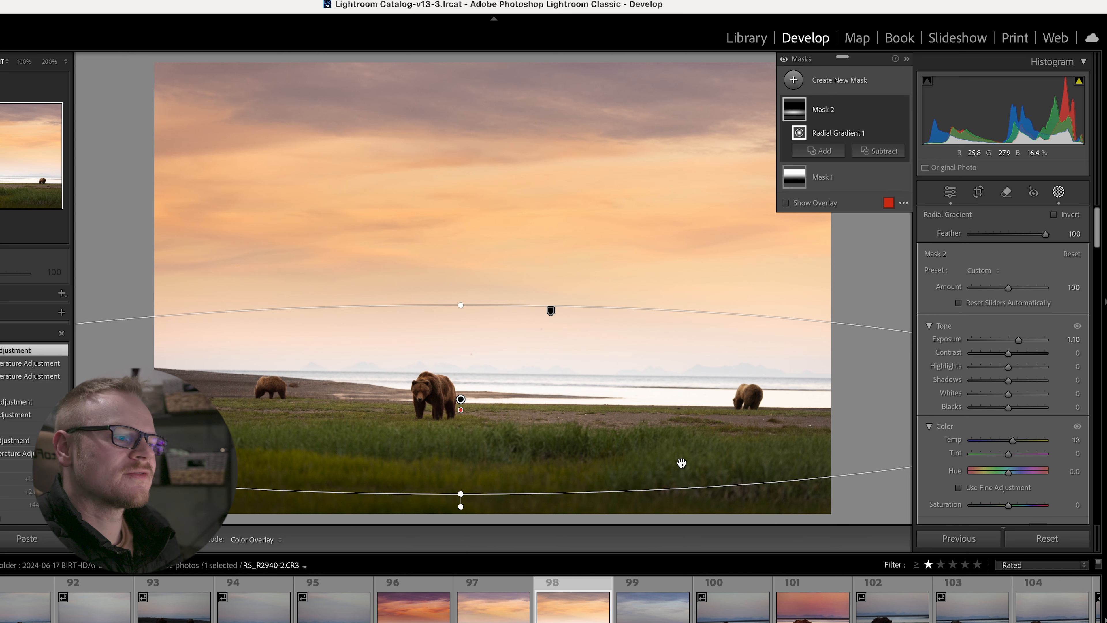
pyautogui.moveTo(637, 427)
pyautogui.mouseDown()
pyautogui.moveTo(642, 450)
pyautogui.moveTo(652, 436)
pyautogui.mouseUp()
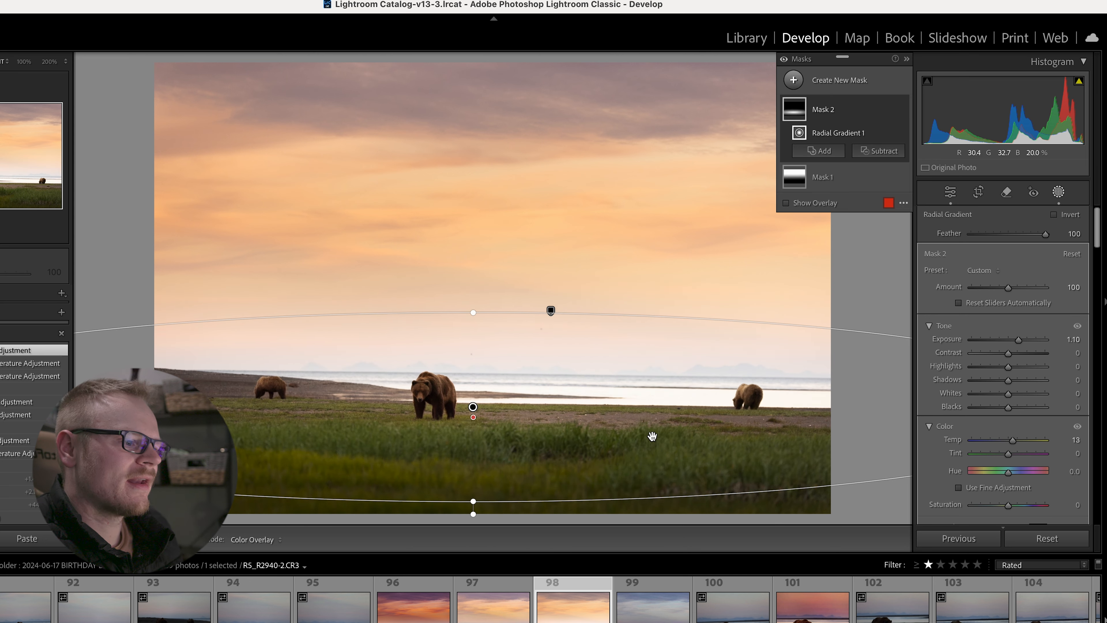
# Switch back to the edited photo 97 to compare it with photo 98.
pyautogui.click(501, 617)
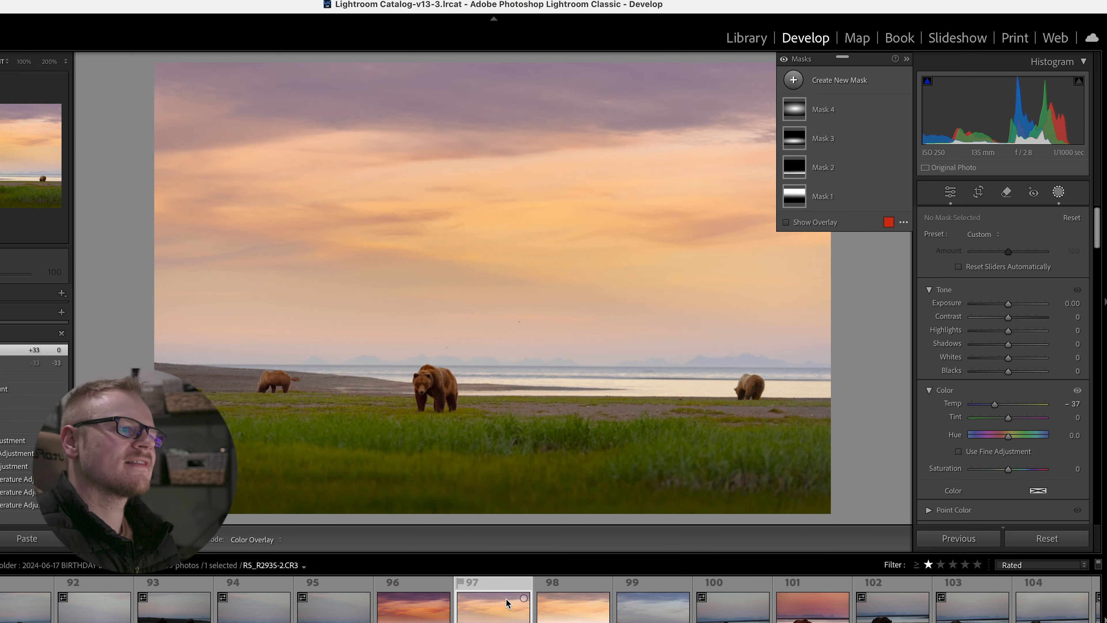